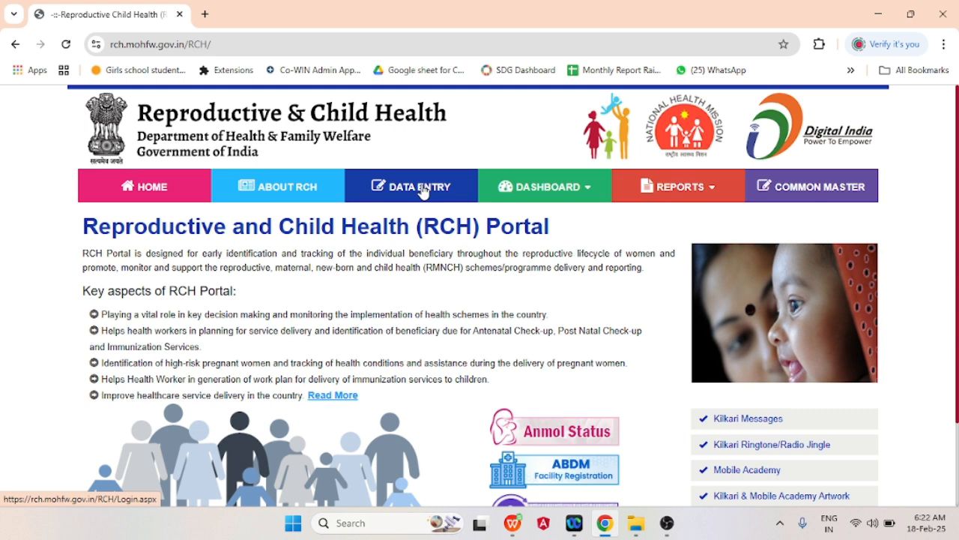
Step: Go to the Data Entry login and enter the one-time verification code sent to the mobile
{"action": "left_click", "coordinate": [422, 191]}
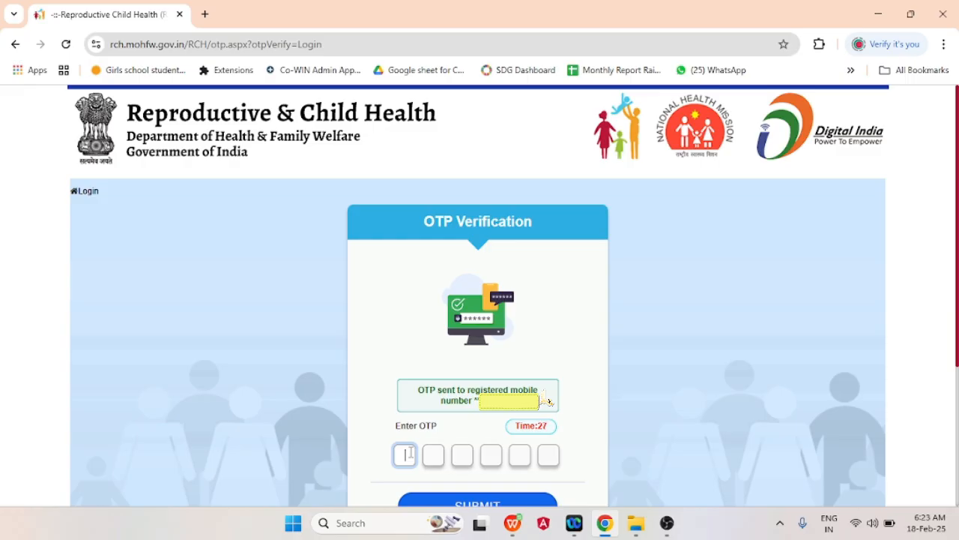
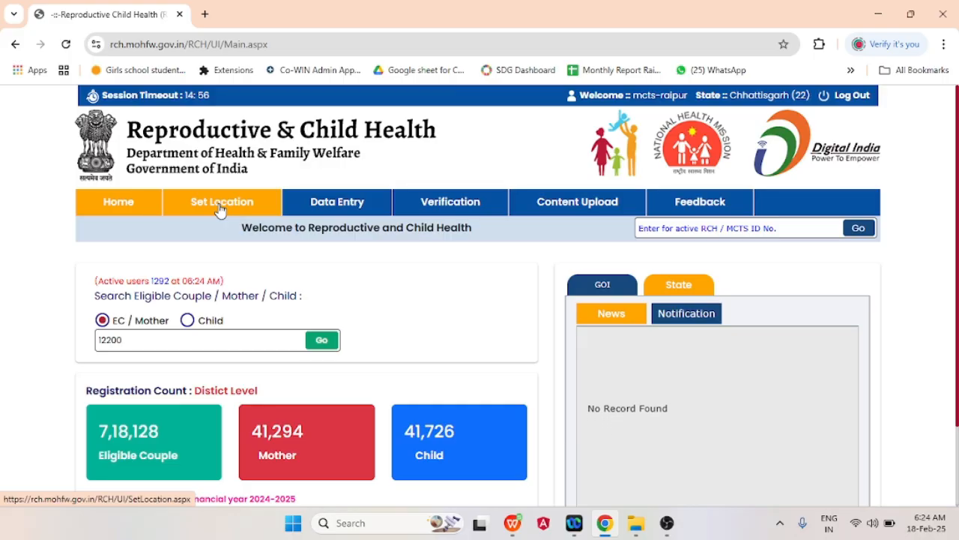
Step: In Set Location, choose block AARNG, facility type Community Health Center (CHC), and facility CHC Arang
{"action": "left_click", "coordinate": [221, 204]}
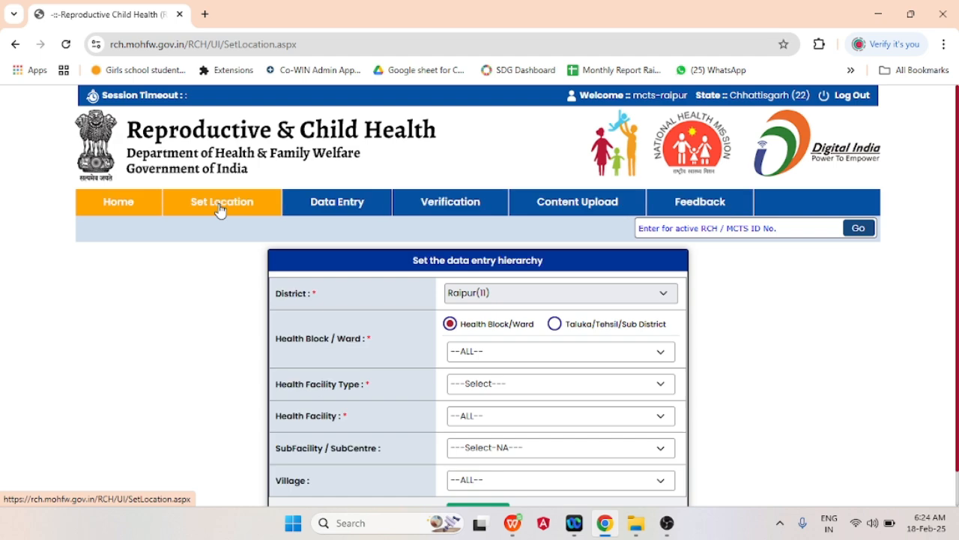
{"action": "left_click", "coordinate": [475, 351]}
{"action": "left_click", "coordinate": [480, 426]}
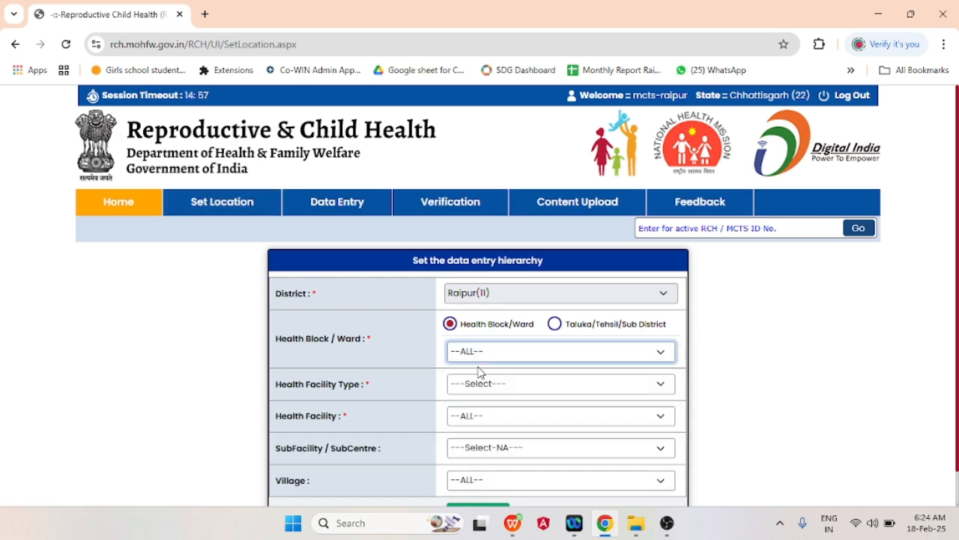
{"action": "left_click", "coordinate": [484, 383]}
{"action": "scroll", "coordinate": [495, 53], "scroll_direction": "up", "scroll_amount": 2}
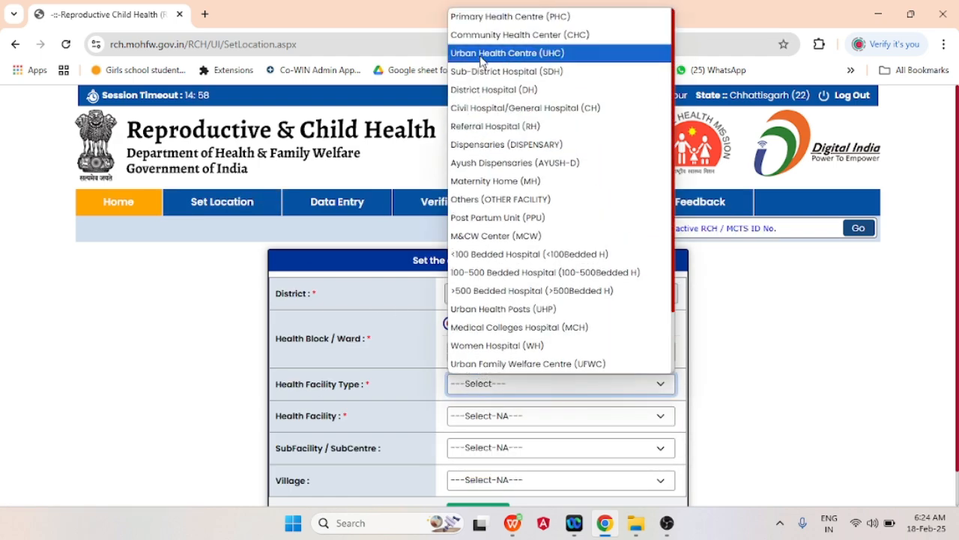
{"action": "left_click", "coordinate": [495, 34]}
{"action": "left_click", "coordinate": [490, 417]}
{"action": "left_click", "coordinate": [488, 434]}
Step: Choose subcentre SHC Nisada(Chatera) and village Nisda, then apply the location
{"action": "left_click", "coordinate": [480, 446]}
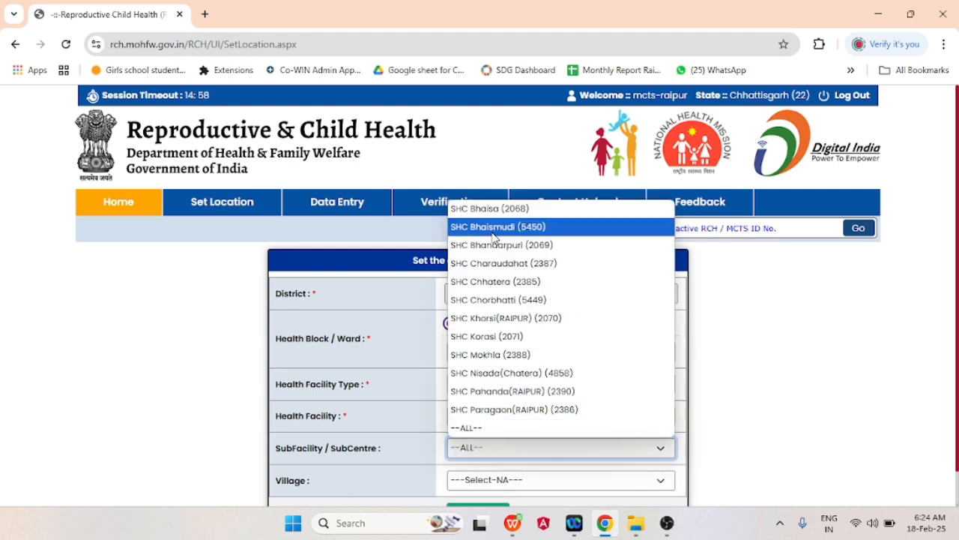
{"action": "left_click", "coordinate": [500, 375]}
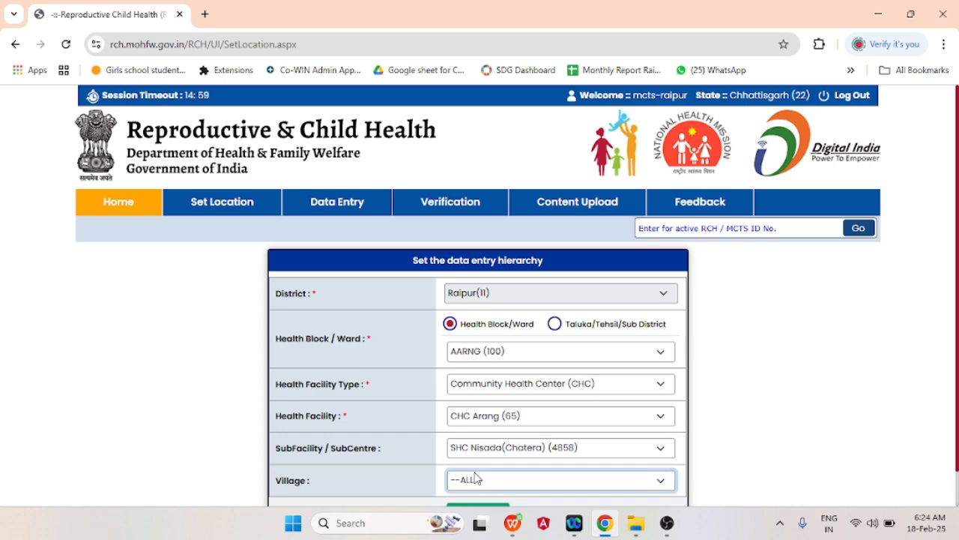
{"action": "left_click", "coordinate": [479, 480]}
{"action": "left_click", "coordinate": [481, 448]}
{"action": "scroll", "coordinate": [523, 431], "scroll_direction": "down", "scroll_amount": 1}
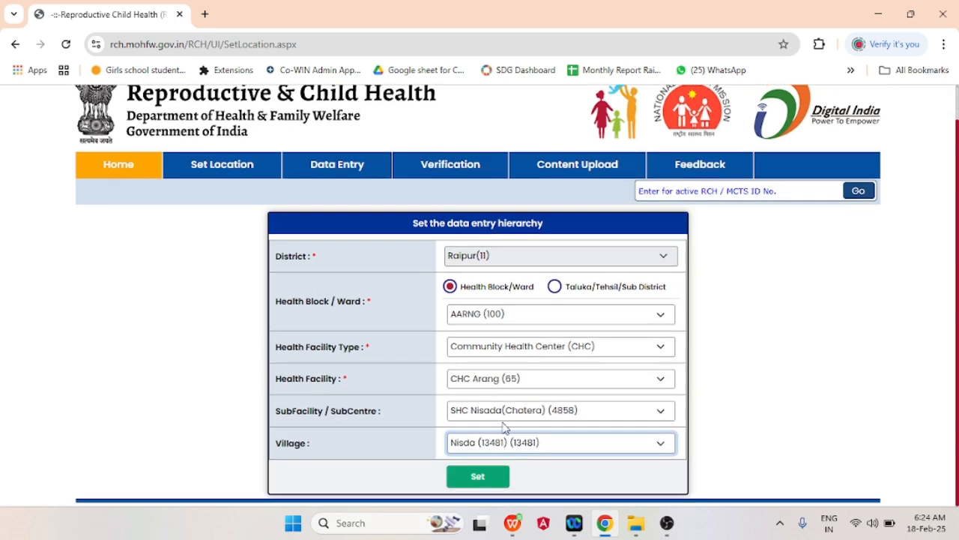
{"action": "left_click", "coordinate": [478, 477]}
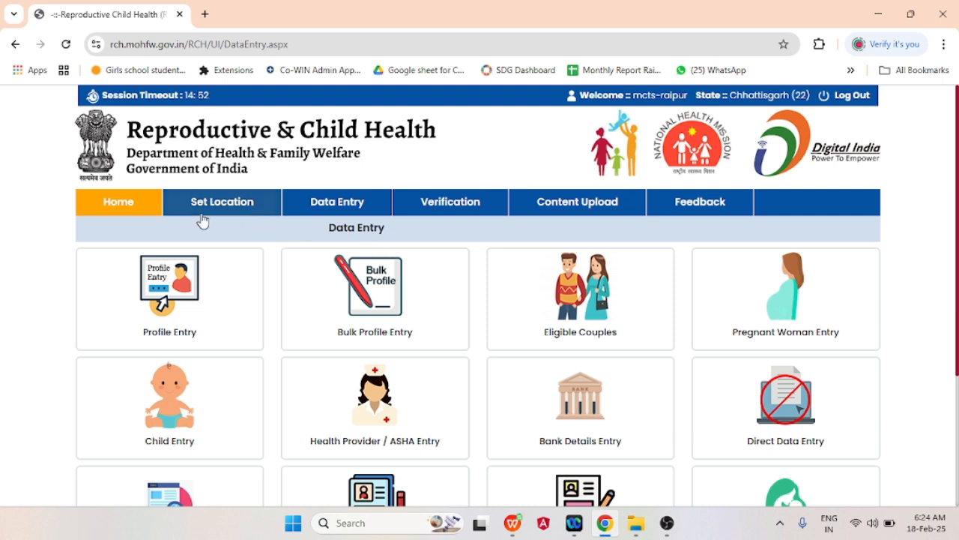
Step: From Home, search the EC/Mother box with the woman's RCH ID to open her record
{"action": "left_click", "coordinate": [139, 210]}
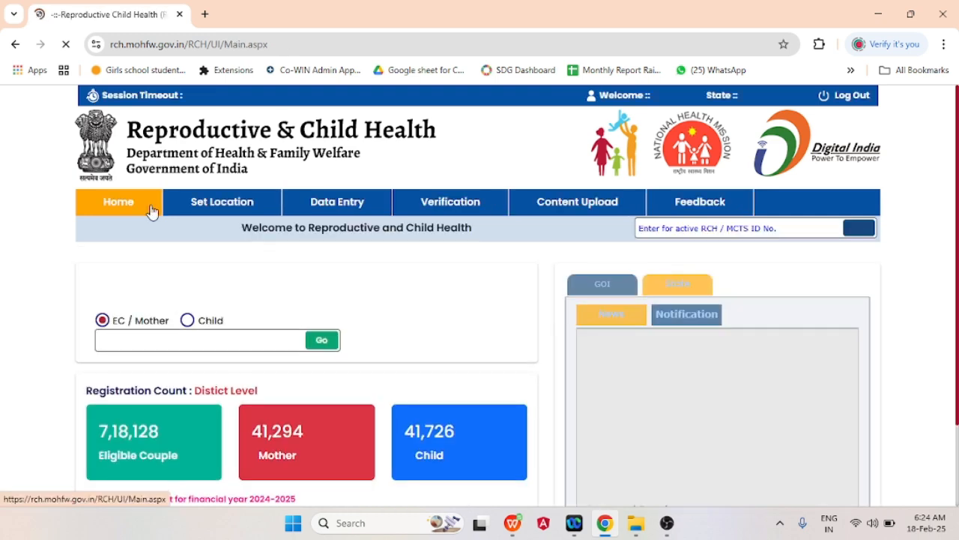
{"action": "left_click_drag", "start_coordinate": [179, 343], "coordinate": [61, 346]}
{"action": "key", "text": "ctrl+v"}
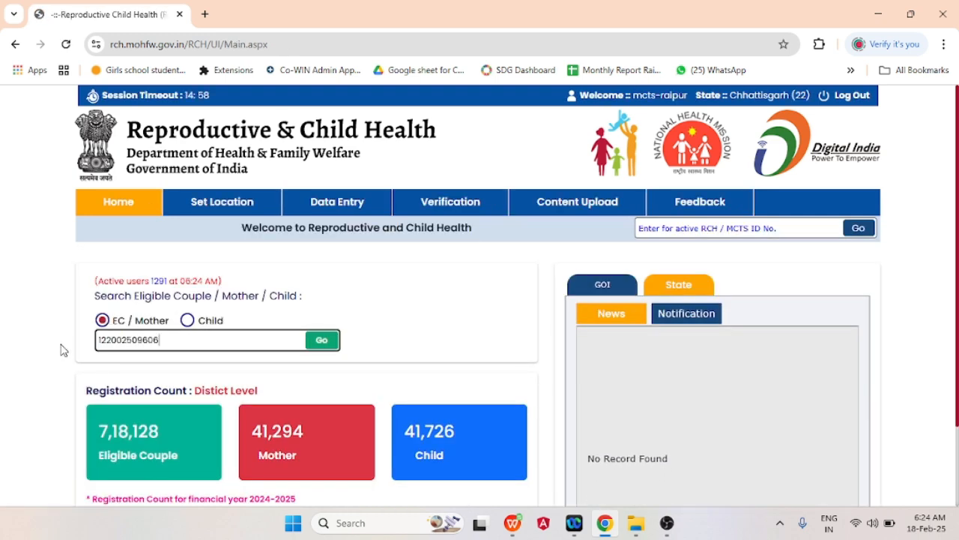
{"action": "left_click", "coordinate": [324, 341]}
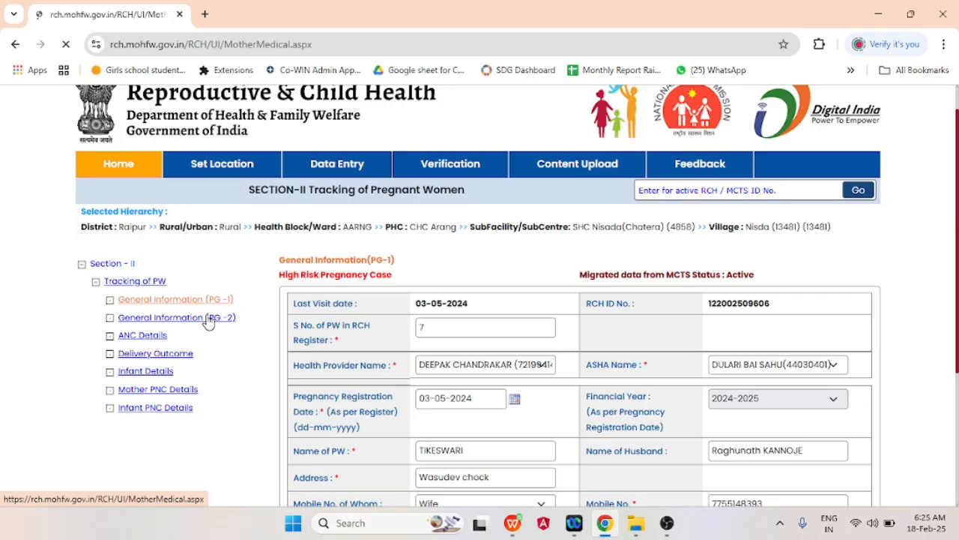
Step: Open General Information (PG-2), then ANC Details, and review her four recorded ANC visits
{"action": "left_click", "coordinate": [160, 80]}
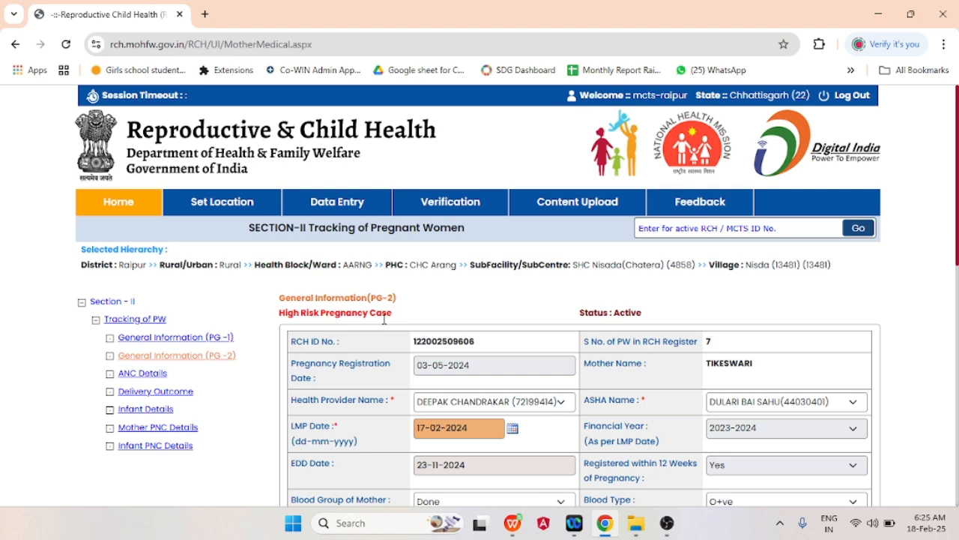
{"action": "left_click", "coordinate": [161, 375]}
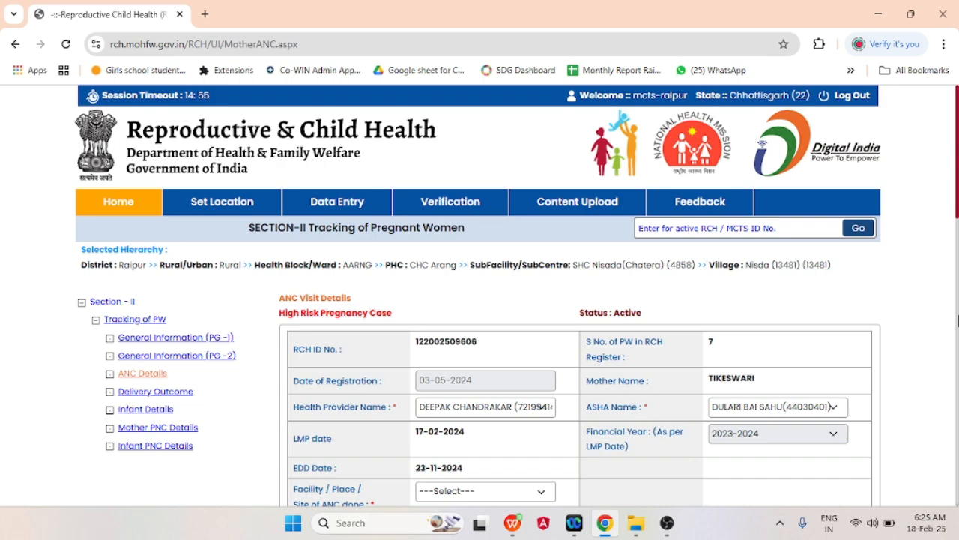
{"action": "scroll", "coordinate": [958, 321], "scroll_direction": "down", "scroll_amount": 15}
{"action": "scroll", "coordinate": [614, 381], "scroll_direction": "up", "scroll_amount": 1}
{"action": "scroll", "coordinate": [649, 373], "scroll_direction": "down", "scroll_amount": 1}
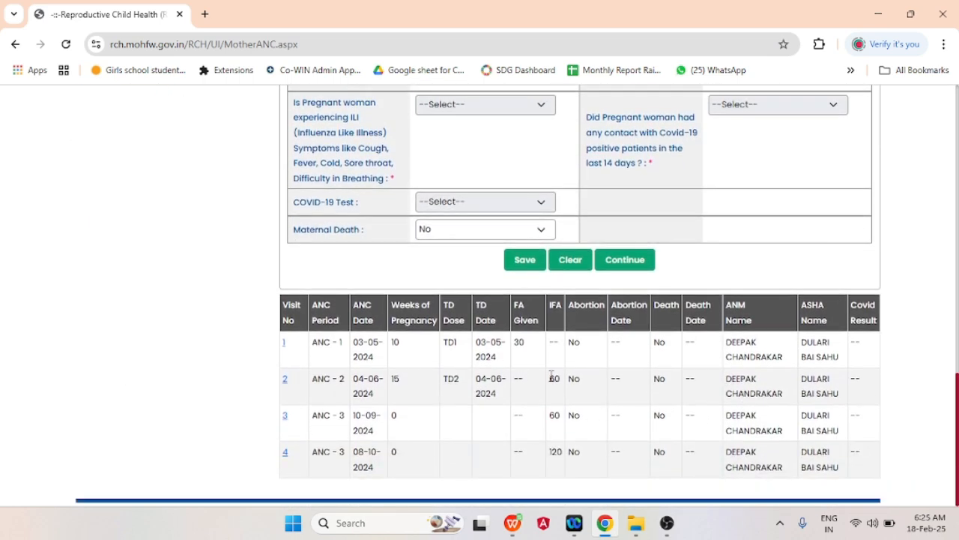
{"action": "scroll", "coordinate": [551, 375], "scroll_direction": "up", "scroll_amount": 10}
{"action": "scroll", "coordinate": [172, 270], "scroll_direction": "up", "scroll_amount": 2}
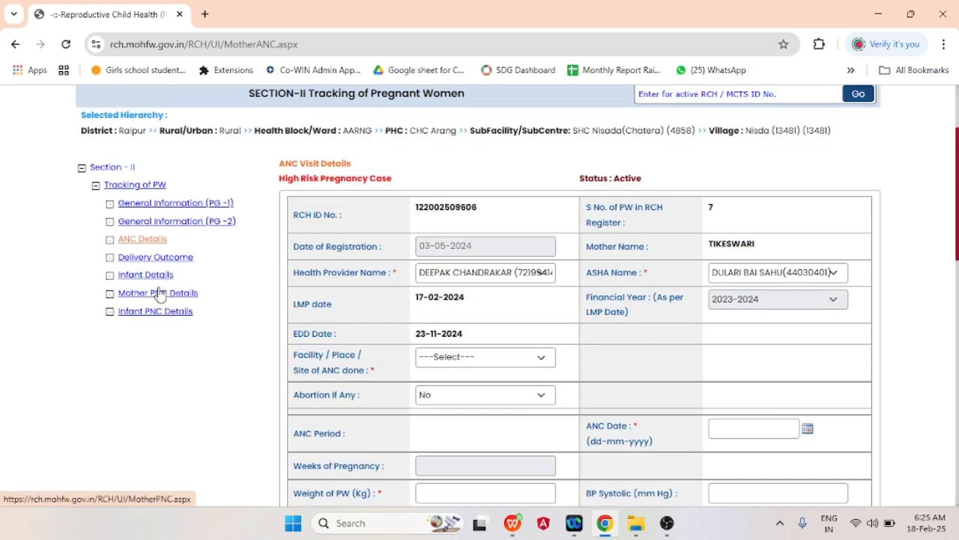
Step: Open Delivery Outcome, then Infant Details; check the Breast Feeding choices and view the 3.2 kg male infant
{"action": "left_click", "coordinate": [163, 261]}
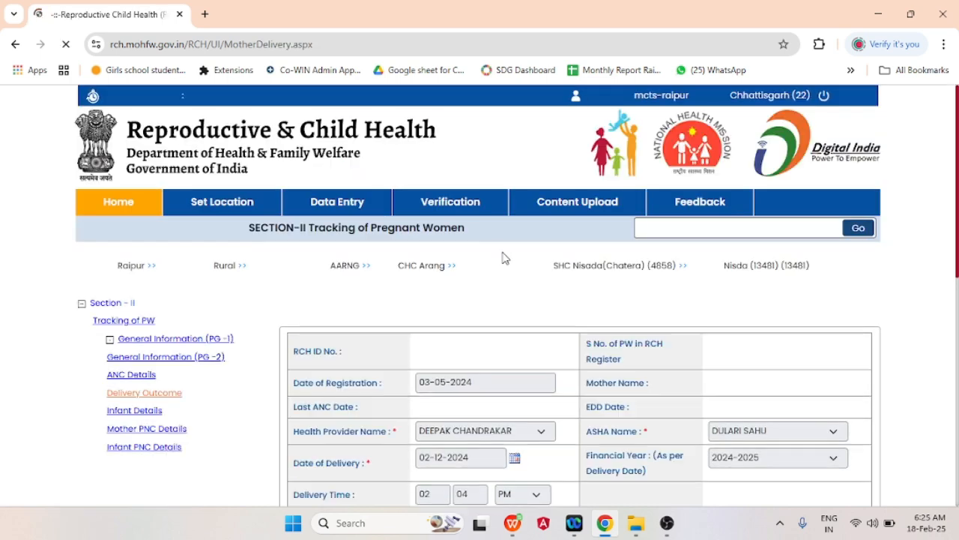
{"action": "scroll", "coordinate": [653, 259], "scroll_direction": "down", "scroll_amount": 4}
{"action": "scroll", "coordinate": [652, 259], "scroll_direction": "up", "scroll_amount": 2}
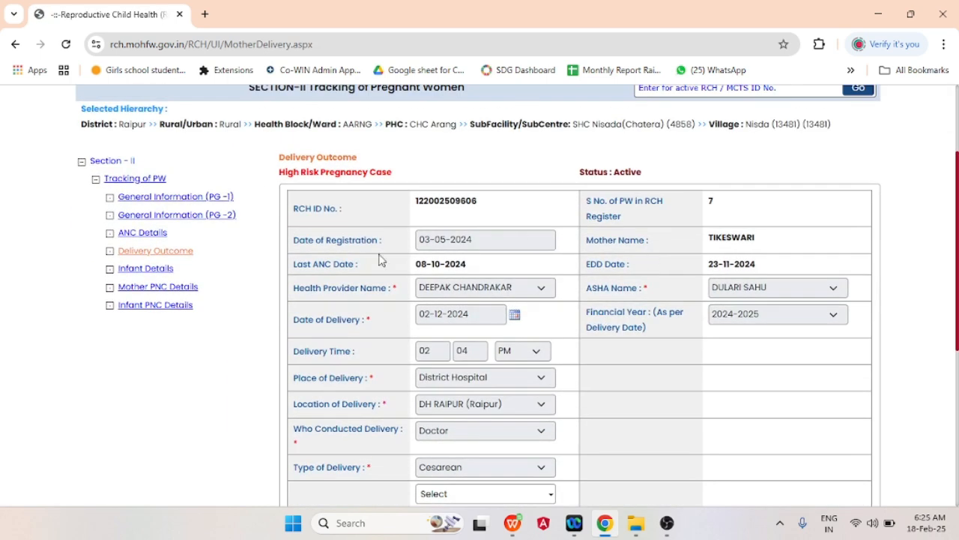
{"action": "left_click", "coordinate": [148, 269]}
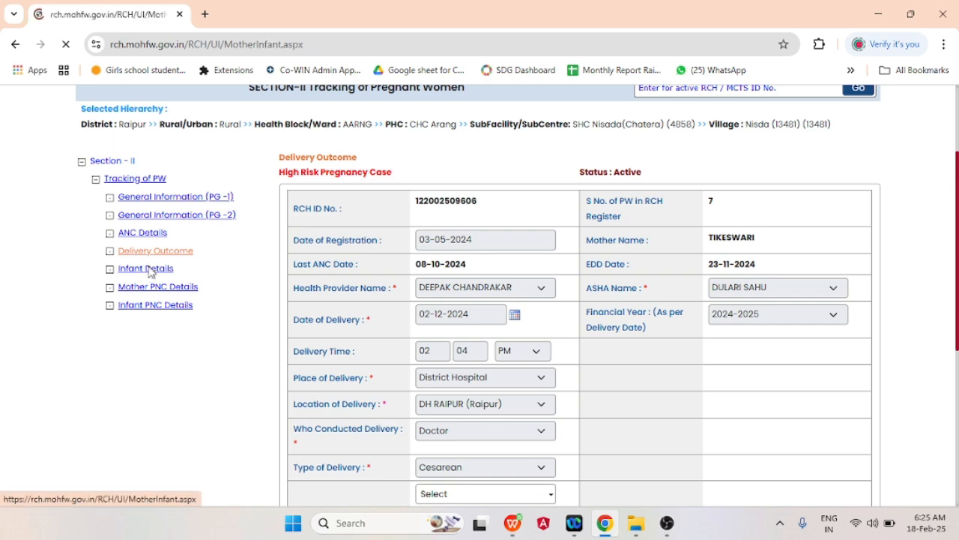
{"action": "scroll", "coordinate": [618, 274], "scroll_direction": "down", "scroll_amount": 3}
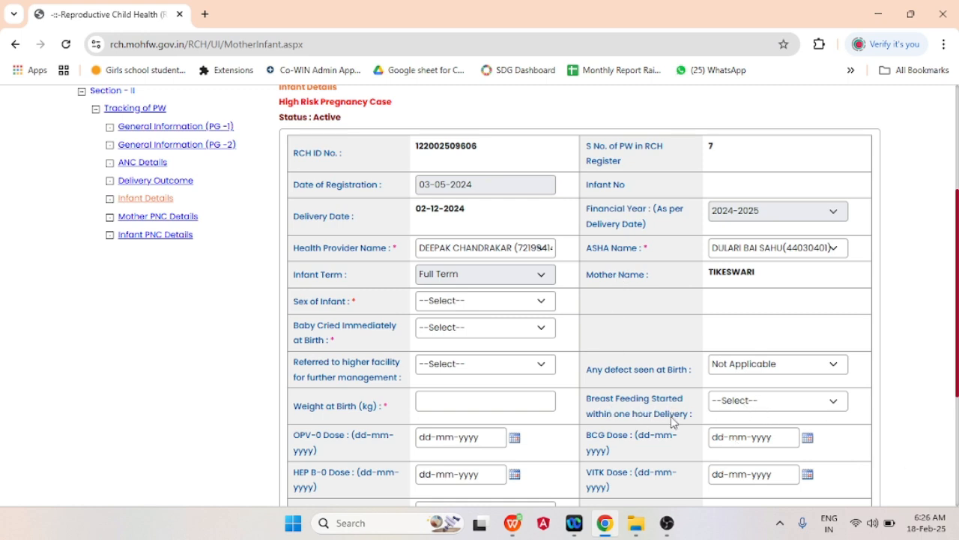
{"action": "left_click", "coordinate": [756, 409]}
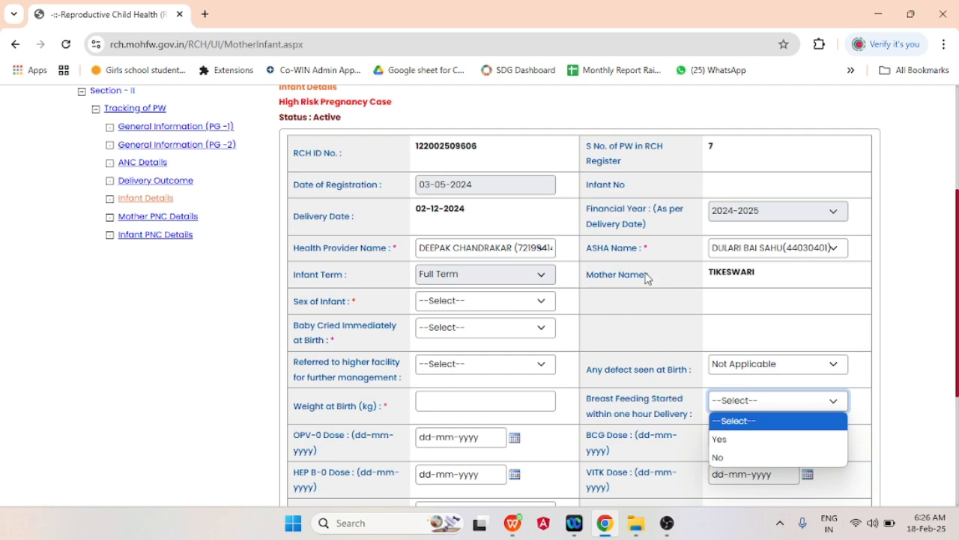
{"action": "scroll", "coordinate": [572, 317], "scroll_direction": "down", "scroll_amount": 3}
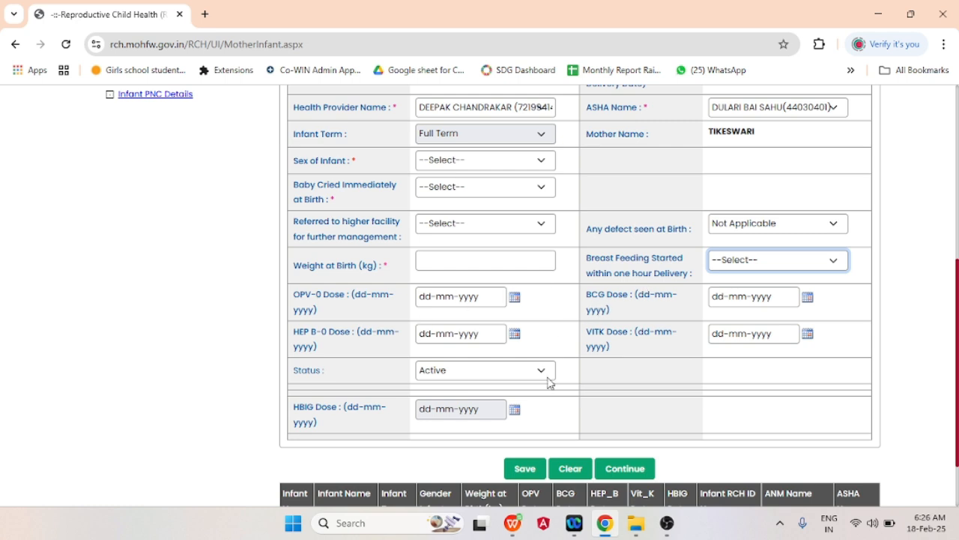
{"action": "scroll", "coordinate": [555, 469], "scroll_direction": "down", "scroll_amount": 1}
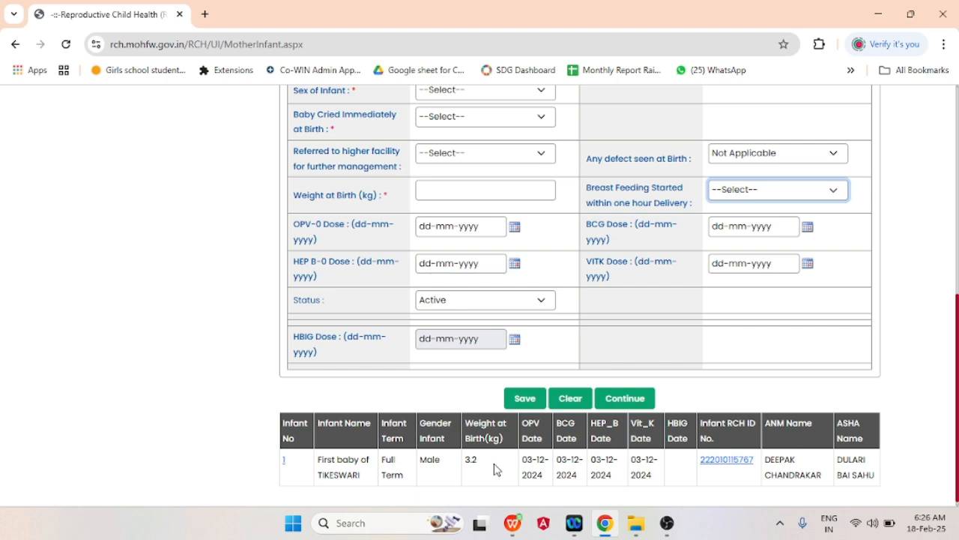
{"action": "left_click", "coordinate": [721, 462]}
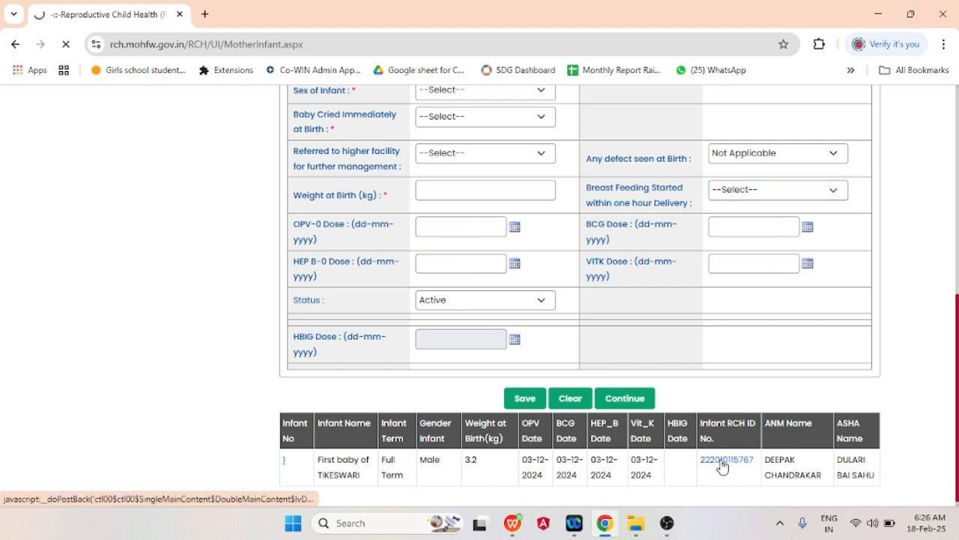
{"action": "scroll", "coordinate": [861, 390], "scroll_direction": "down", "scroll_amount": 4}
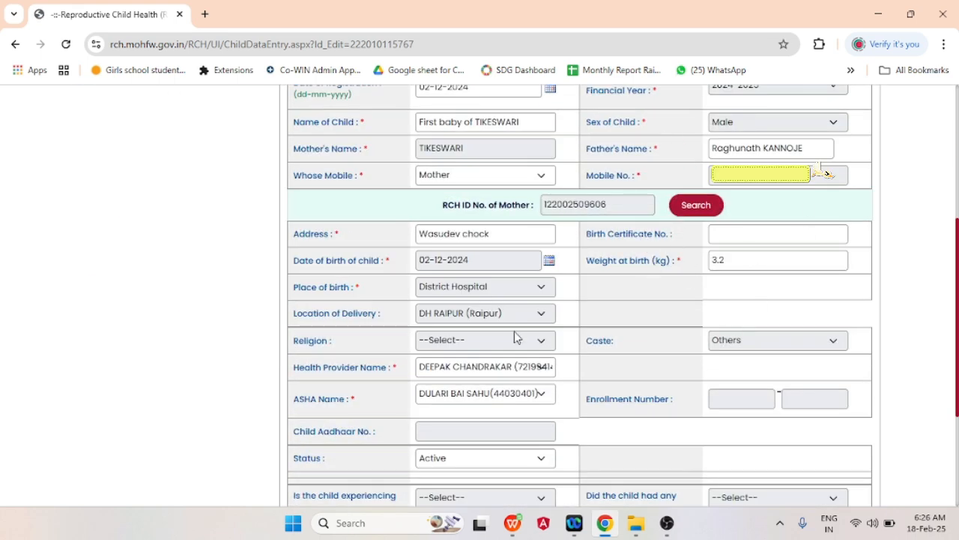
{"action": "scroll", "coordinate": [718, 269], "scroll_direction": "down", "scroll_amount": 1}
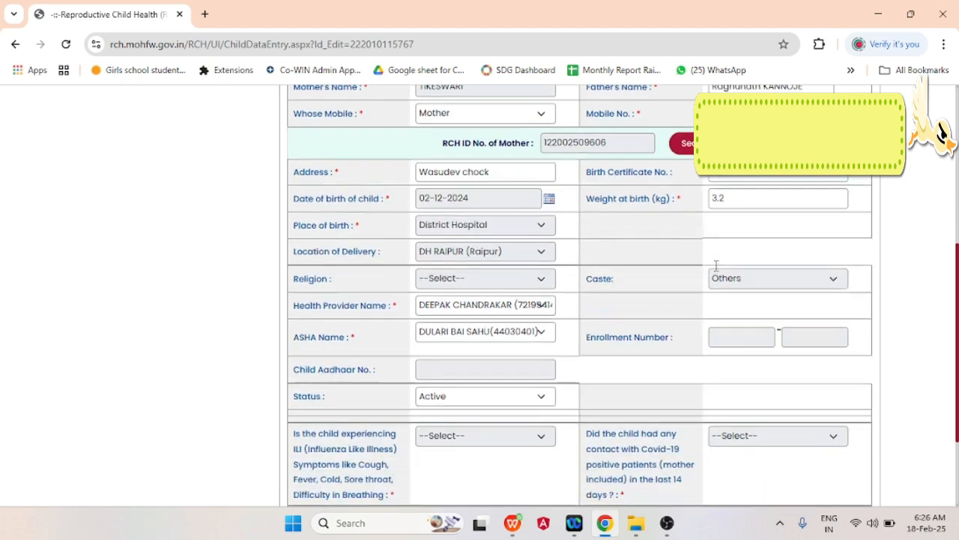
{"action": "scroll", "coordinate": [633, 316], "scroll_direction": "up", "scroll_amount": 1}
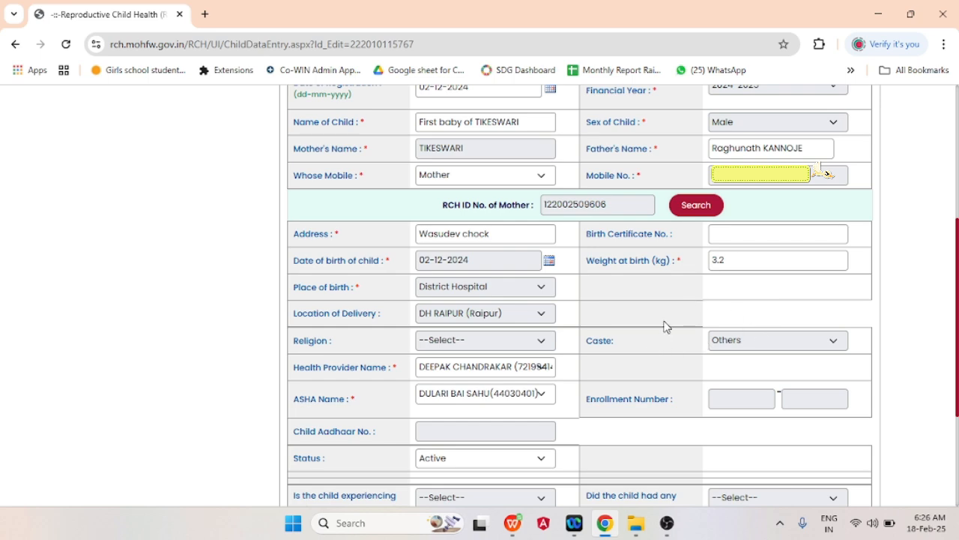
{"action": "scroll", "coordinate": [683, 308], "scroll_direction": "up", "scroll_amount": 4}
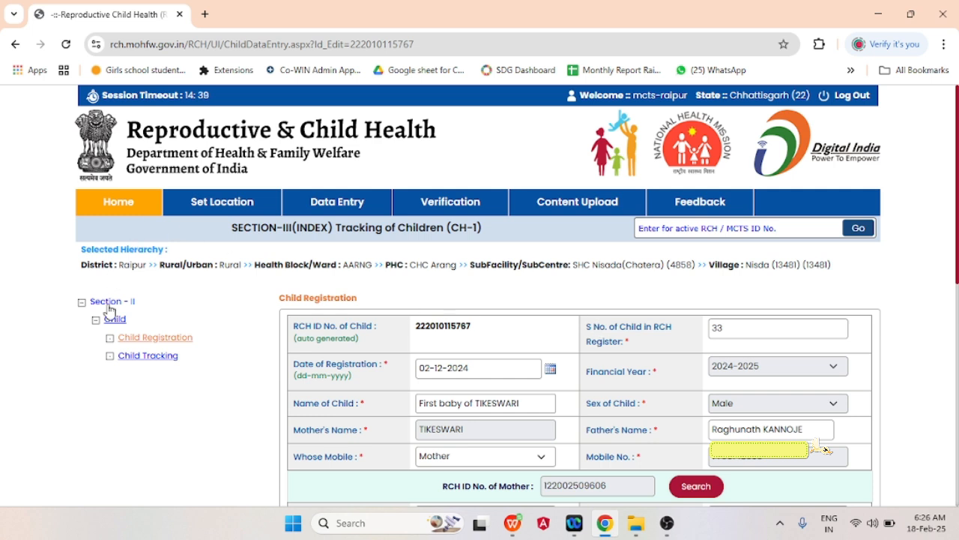
Step: Search the mother's RCH ID from Home and open her Mother PNC Details form
{"action": "left_click", "coordinate": [120, 205]}
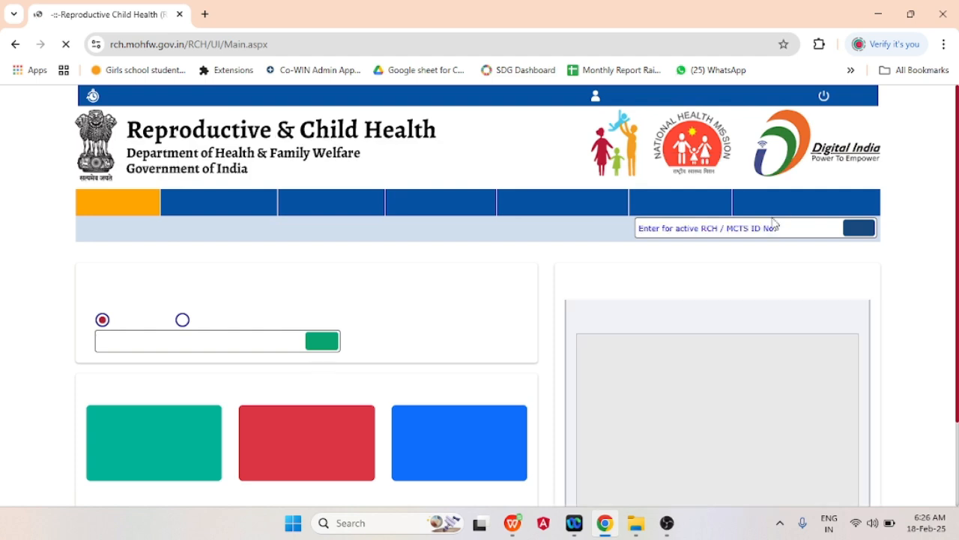
{"action": "left_click_drag", "start_coordinate": [154, 339], "coordinate": [75, 354]}
{"action": "key", "text": "ctrl+v"}
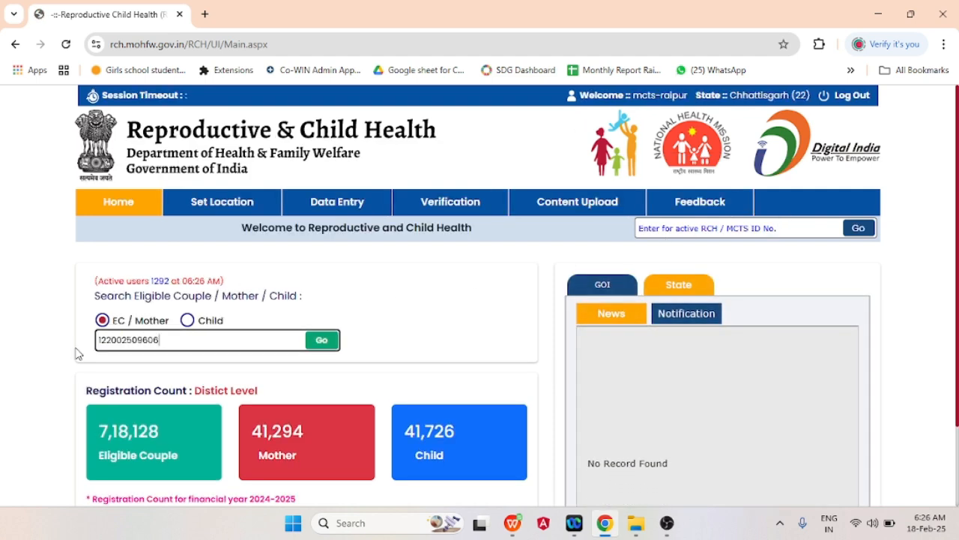
{"action": "left_click", "coordinate": [320, 340]}
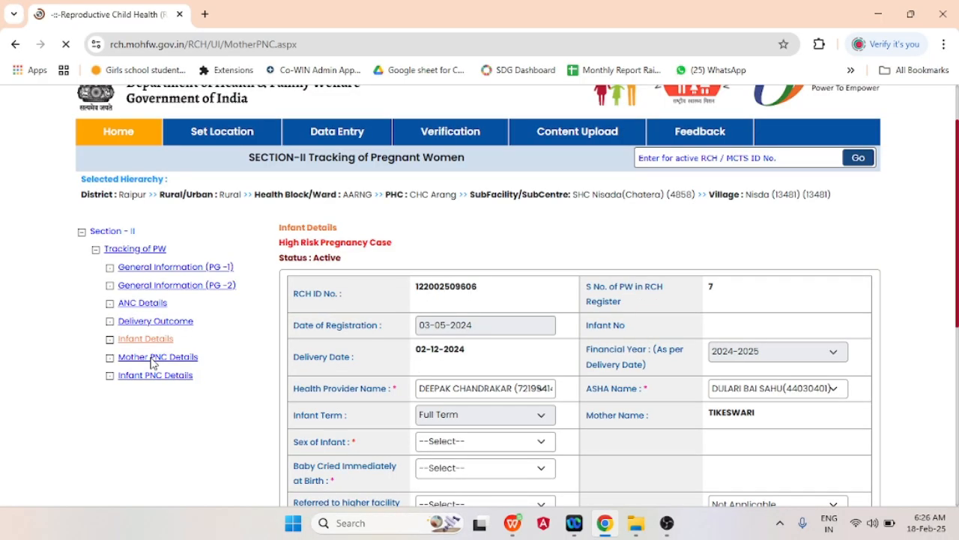
{"action": "left_click", "coordinate": [157, 357]}
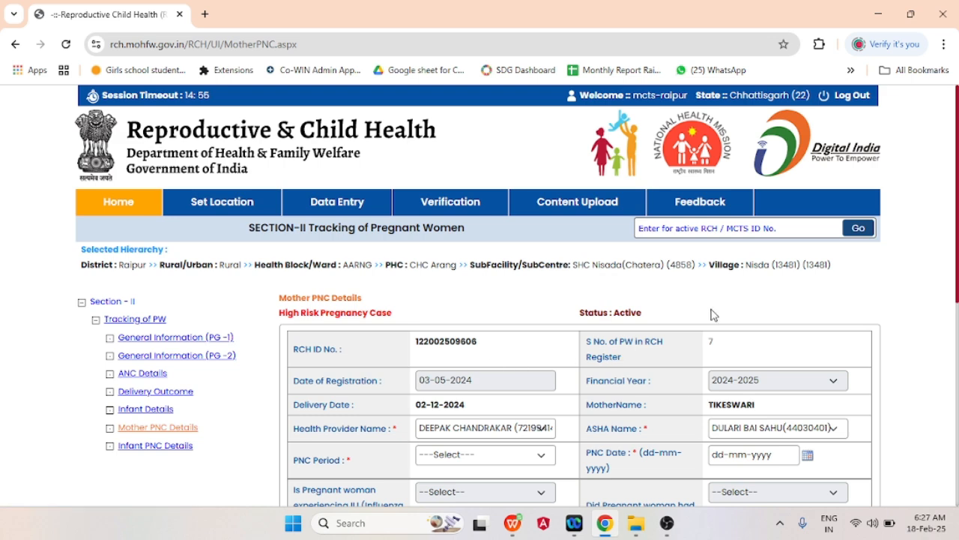
Step: Review the Mother PNC Details fields, then show the PNC Period choices
{"action": "scroll", "coordinate": [945, 332], "scroll_direction": "down", "scroll_amount": 2}
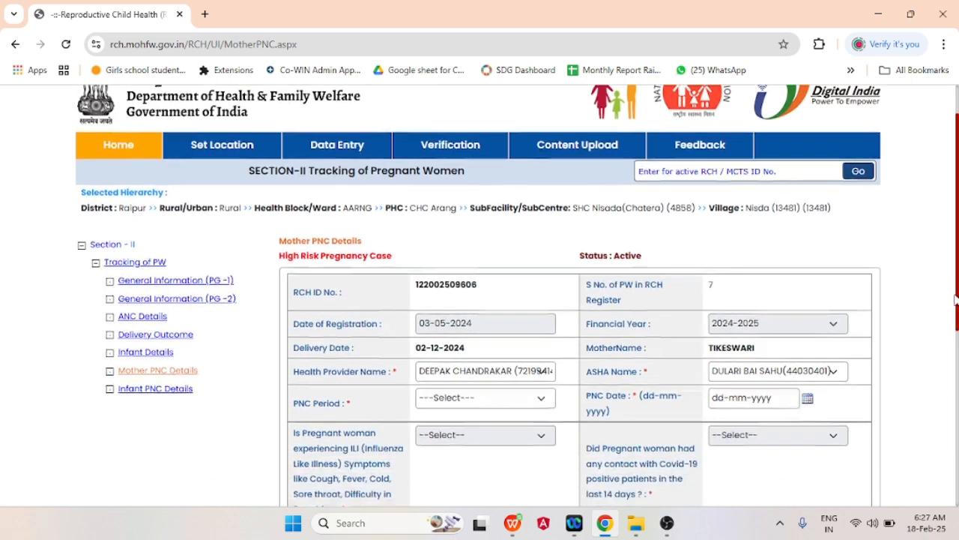
{"action": "scroll", "coordinate": [944, 337], "scroll_direction": "down", "scroll_amount": 1}
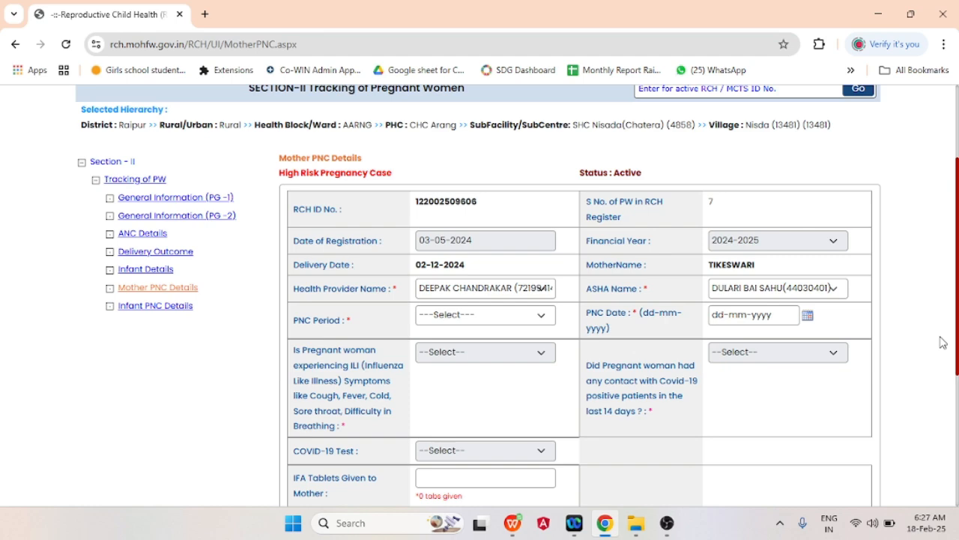
{"action": "scroll", "coordinate": [944, 344], "scroll_direction": "up", "scroll_amount": 1}
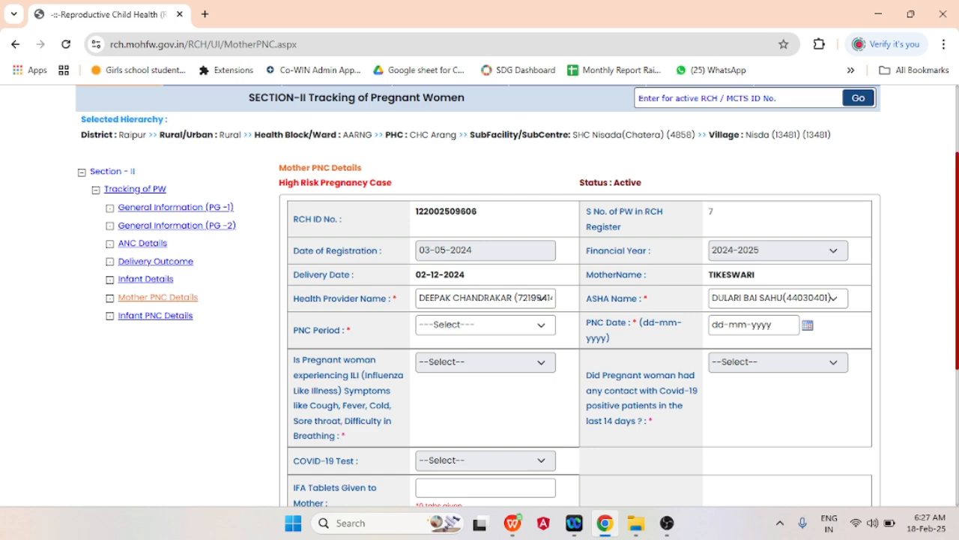
{"action": "scroll", "coordinate": [518, 296], "scroll_direction": "down", "scroll_amount": 2}
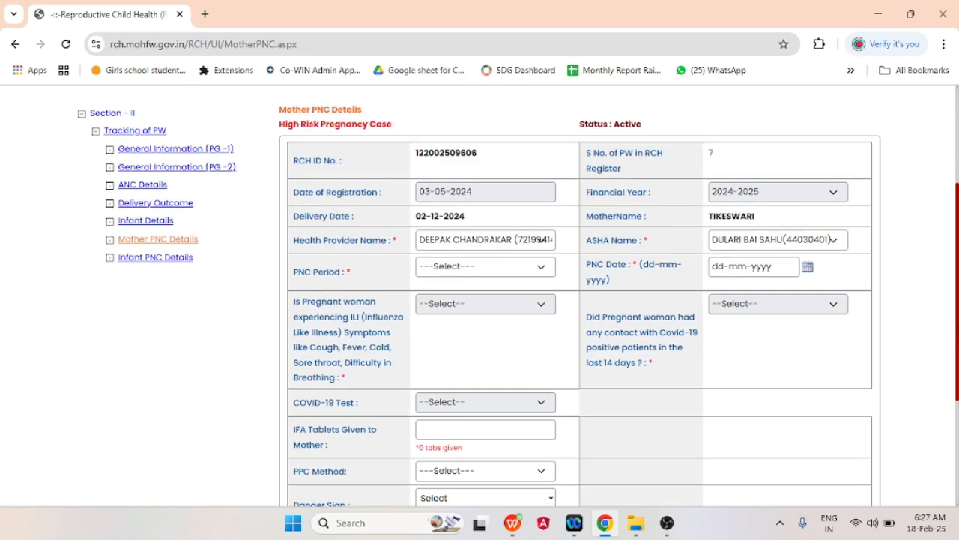
{"action": "scroll", "coordinate": [517, 295], "scroll_direction": "down", "scroll_amount": 1}
{"action": "scroll", "coordinate": [518, 295], "scroll_direction": "up", "scroll_amount": 1}
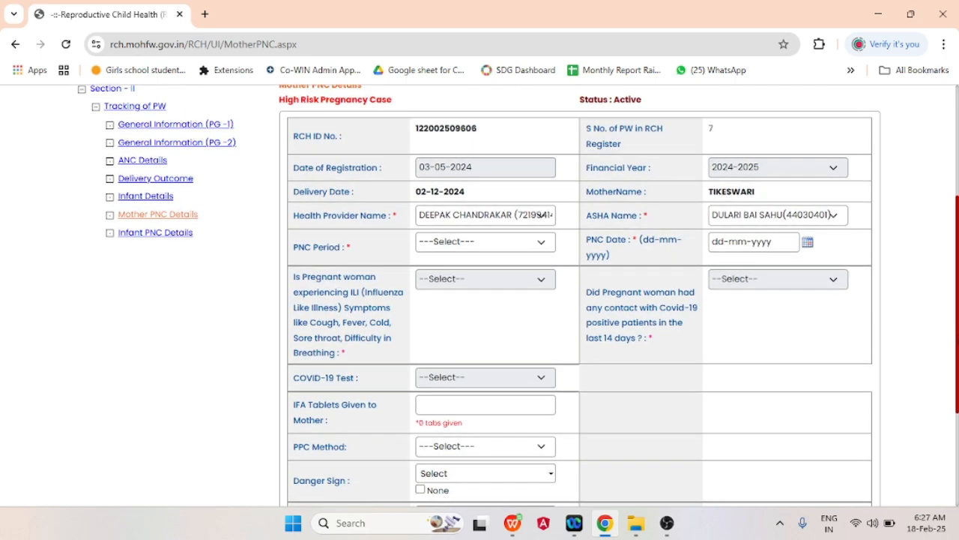
{"action": "scroll", "coordinate": [951, 437], "scroll_direction": "down", "scroll_amount": 5}
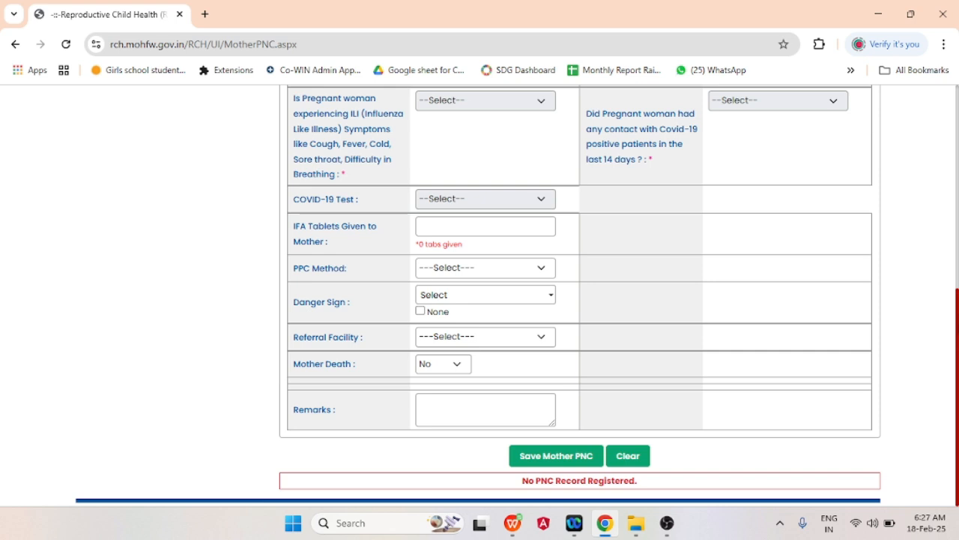
{"action": "scroll", "coordinate": [955, 291], "scroll_direction": "up", "scroll_amount": 1}
{"action": "left_click_drag", "start_coordinate": [956, 291], "coordinate": [946, 210]}
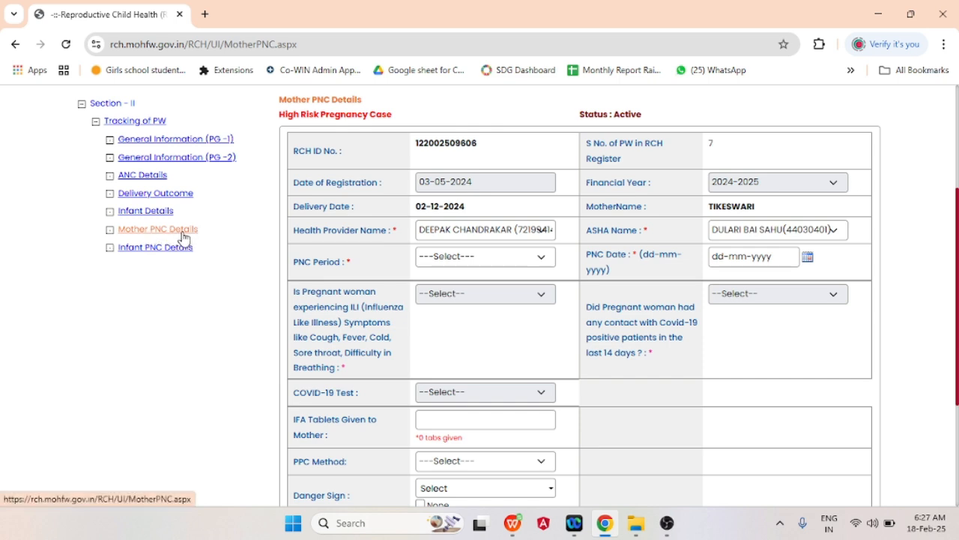
{"action": "left_click", "coordinate": [466, 263]}
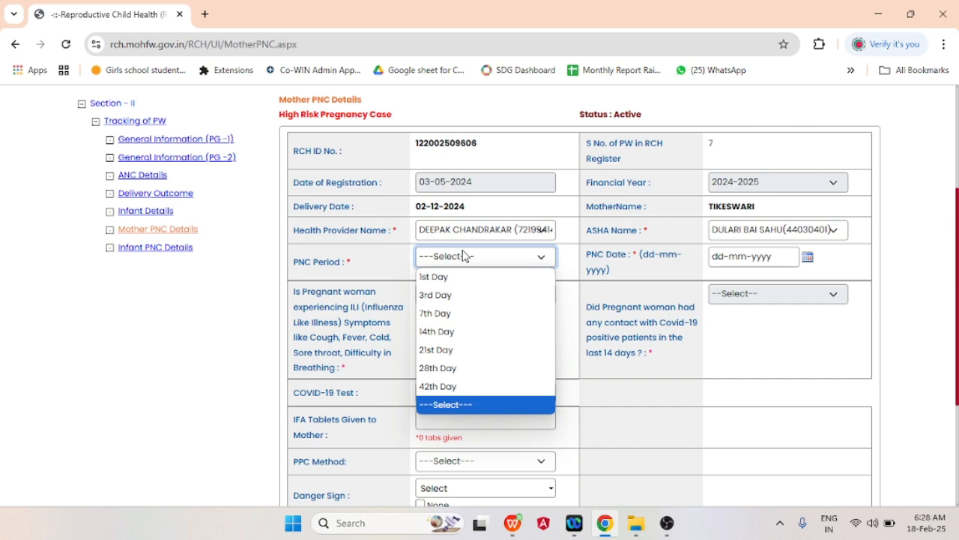
Step: Set PNC Period to 1st Day and PNC Date to 03-12-2024
{"action": "left_click", "coordinate": [425, 283]}
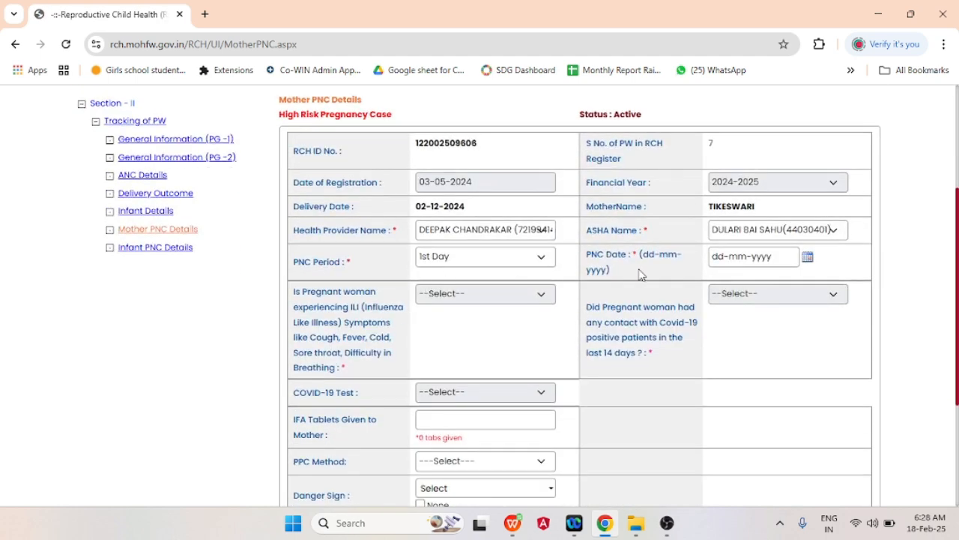
{"action": "left_click", "coordinate": [807, 263]}
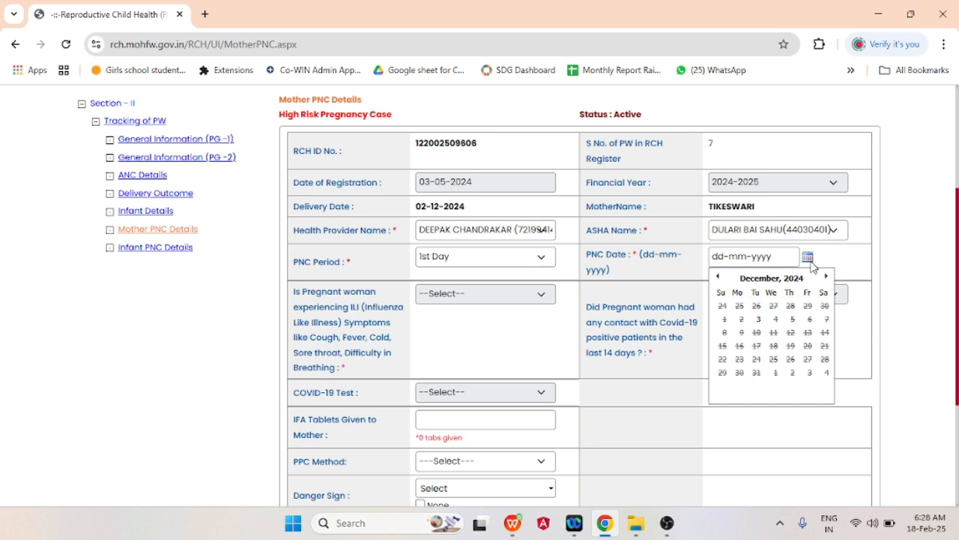
{"action": "left_click", "coordinate": [759, 320]}
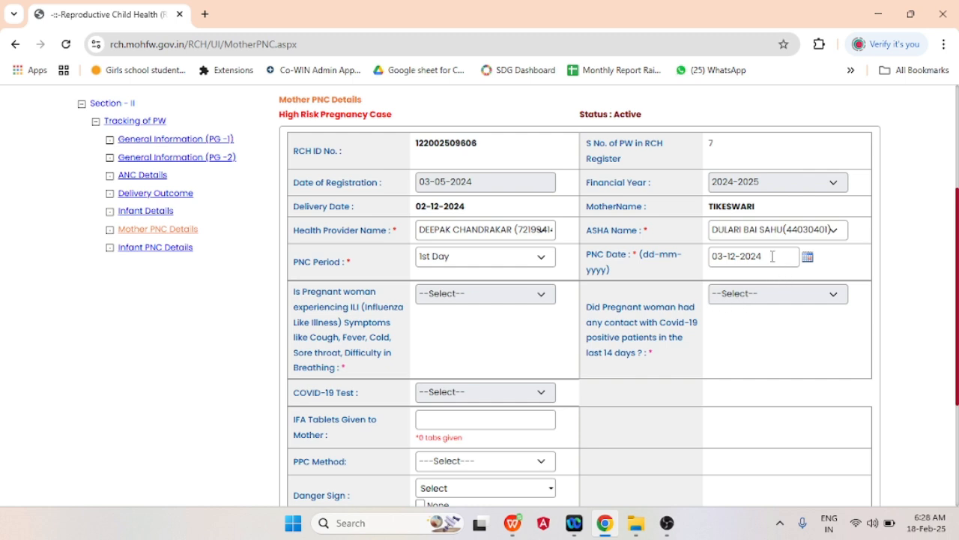
{"action": "scroll", "coordinate": [500, 397], "scroll_direction": "down", "scroll_amount": 2}
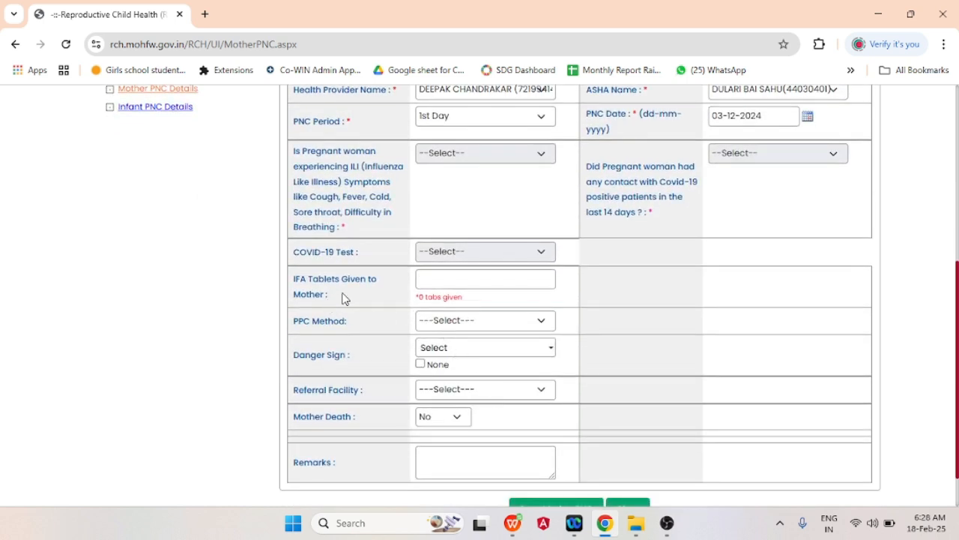
Step: Focus the IFA Tablets Given to Mother field, then show the PPC Method choices
{"action": "left_click", "coordinate": [464, 279]}
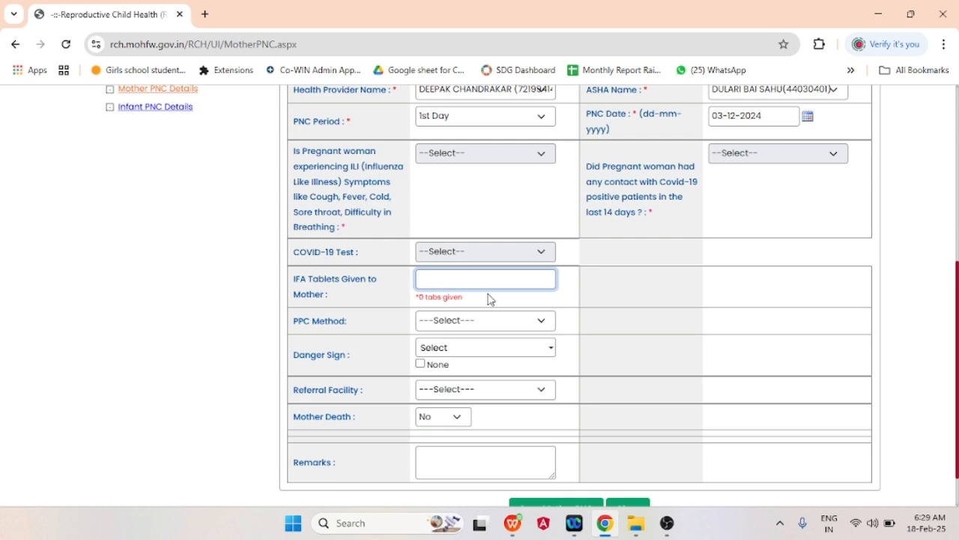
{"action": "left_click", "coordinate": [474, 321]}
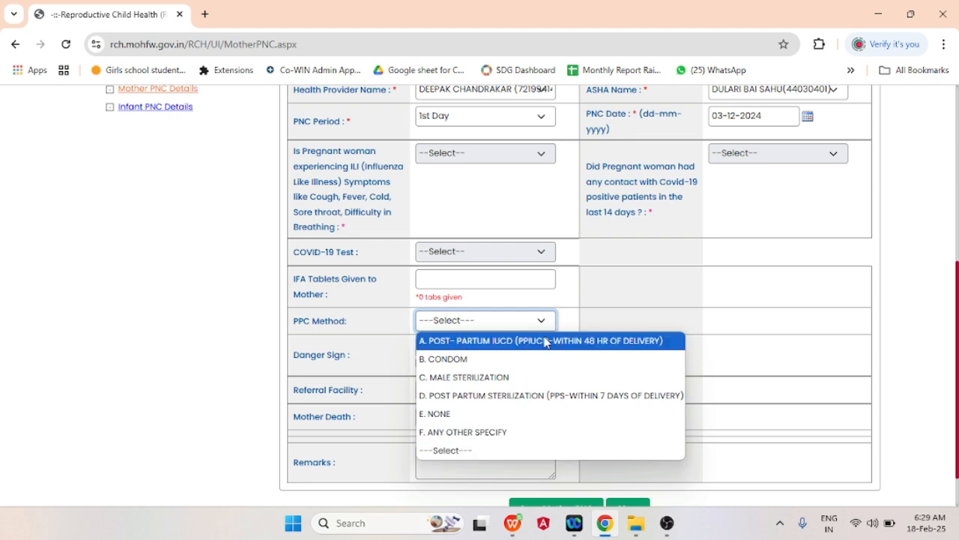
Step: Change PPC Method from F. ANY OTHER SPECIFY to E. NONE, then show the Danger Sign options
{"action": "left_click", "coordinate": [472, 433]}
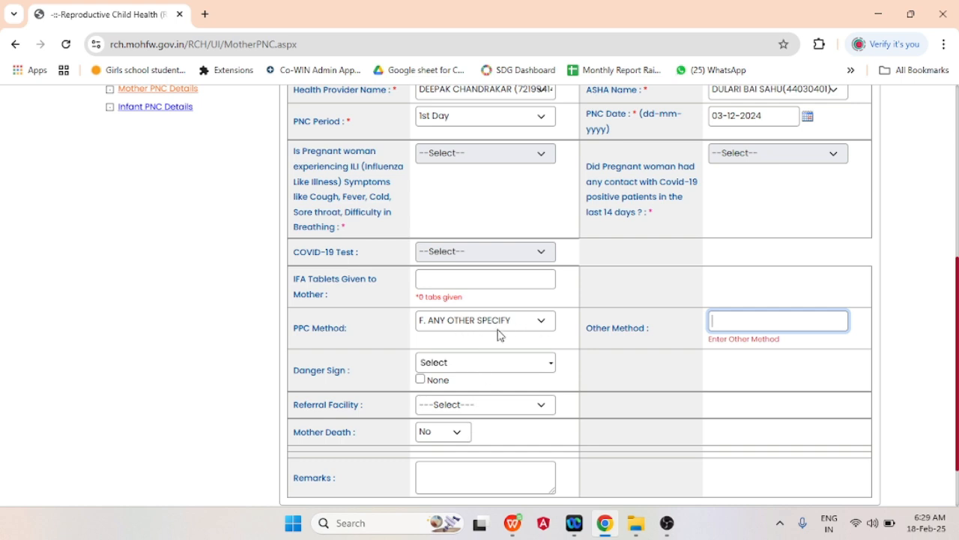
{"action": "left_click", "coordinate": [533, 323]}
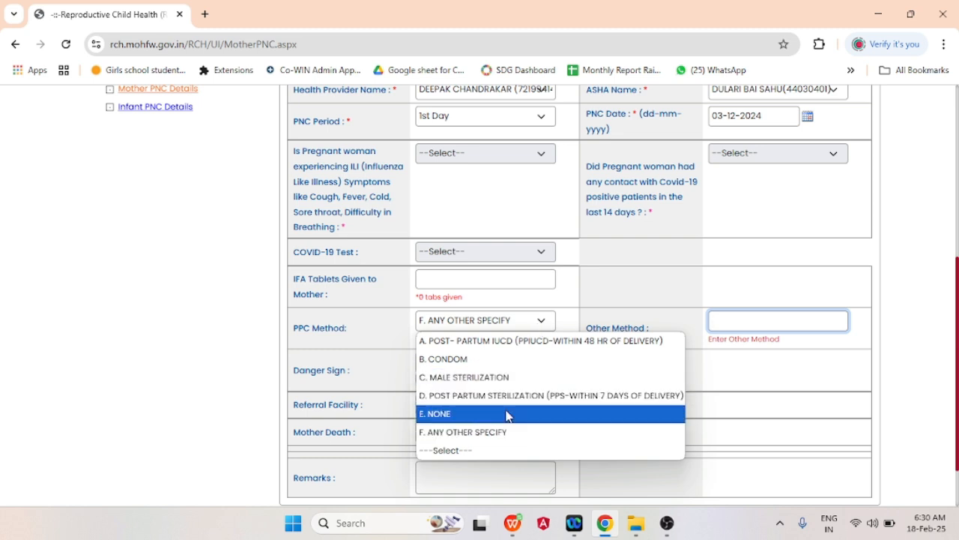
{"action": "left_click", "coordinate": [435, 415]}
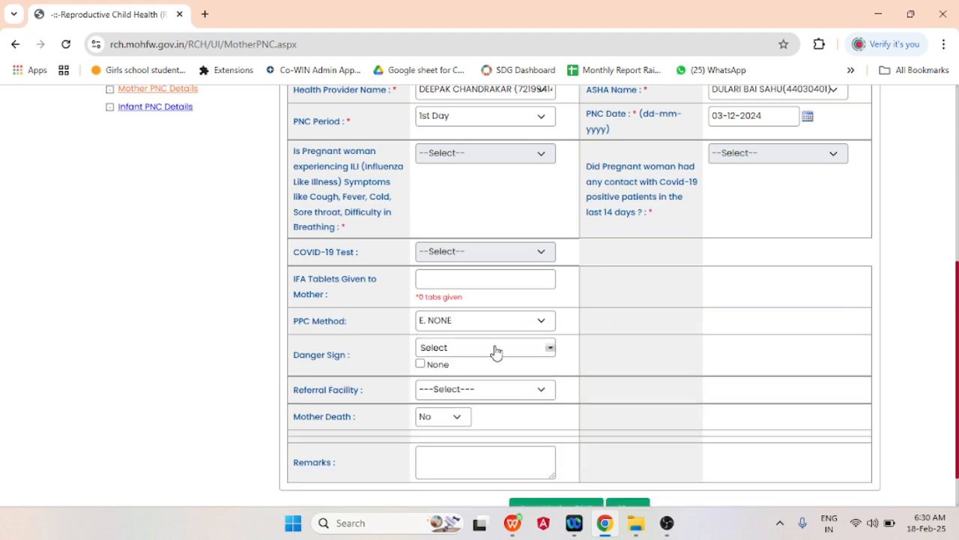
{"action": "left_click", "coordinate": [522, 348]}
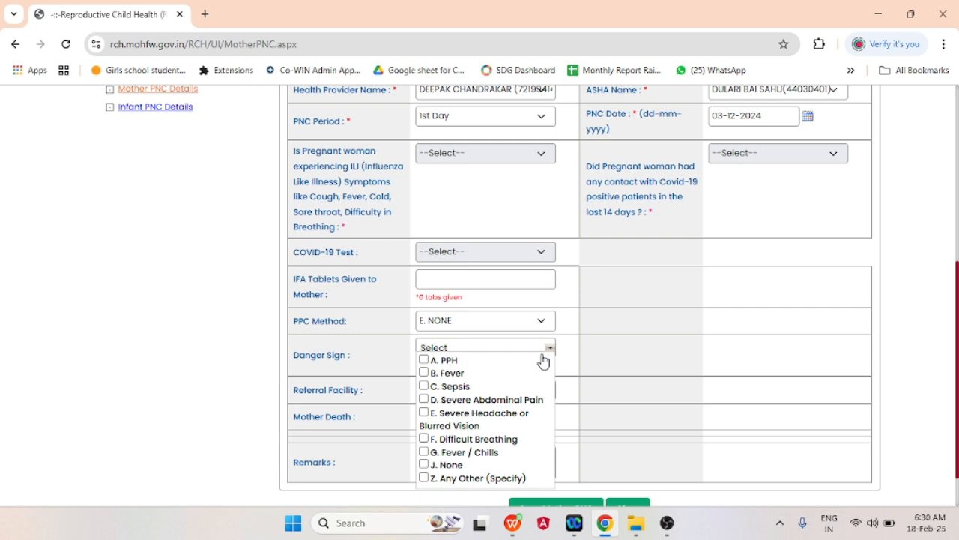
Step: Tick Z. Any Other as a danger sign, then switch it to J. None
{"action": "left_click", "coordinate": [486, 480]}
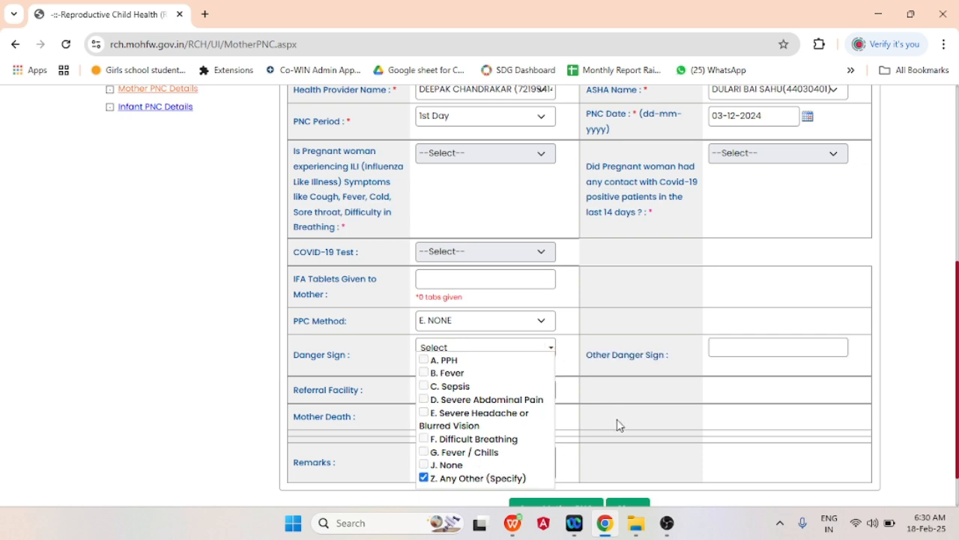
{"action": "left_click", "coordinate": [423, 480]}
{"action": "left_click", "coordinate": [424, 465]}
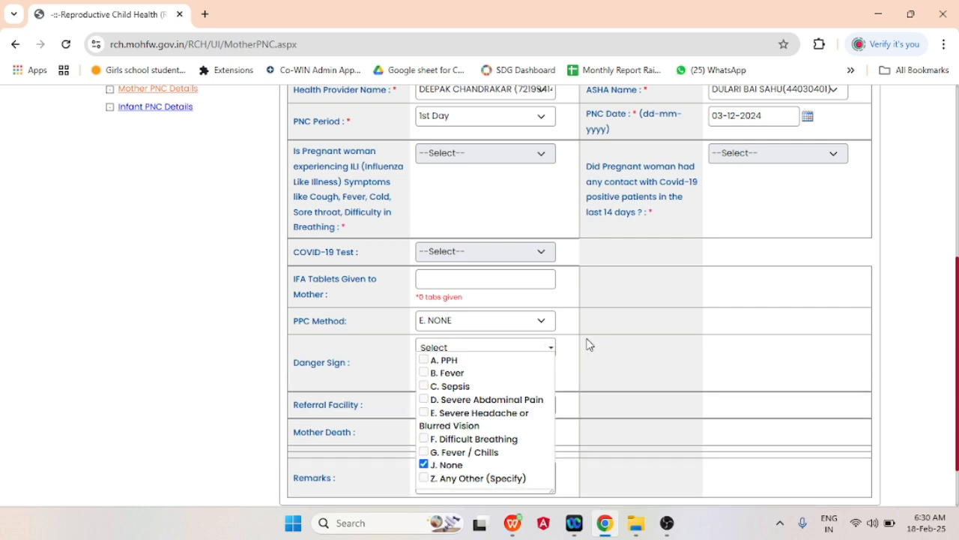
{"action": "left_click", "coordinate": [523, 350]}
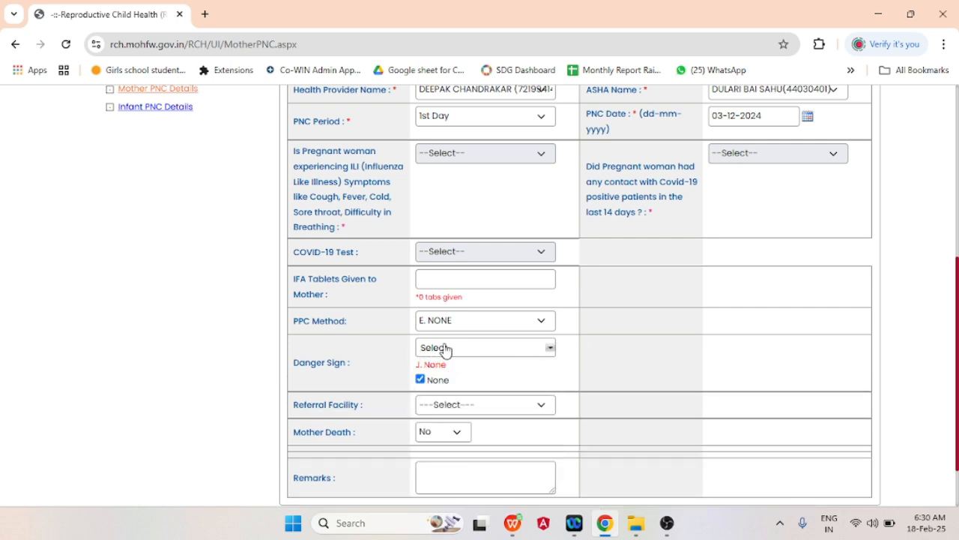
Step: Uncheck J. None so no danger sign is recorded for the mother
{"action": "left_click", "coordinate": [420, 379]}
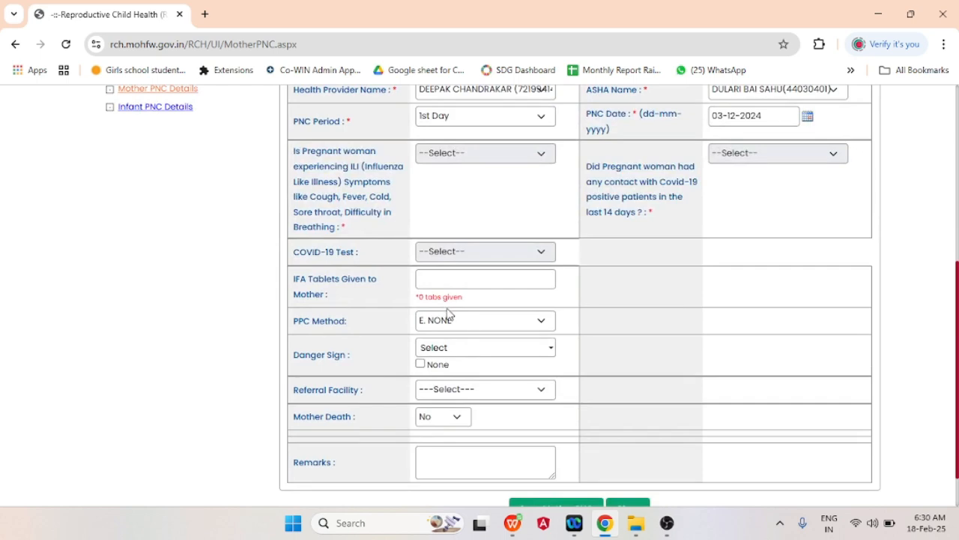
{"action": "left_click", "coordinate": [421, 363]}
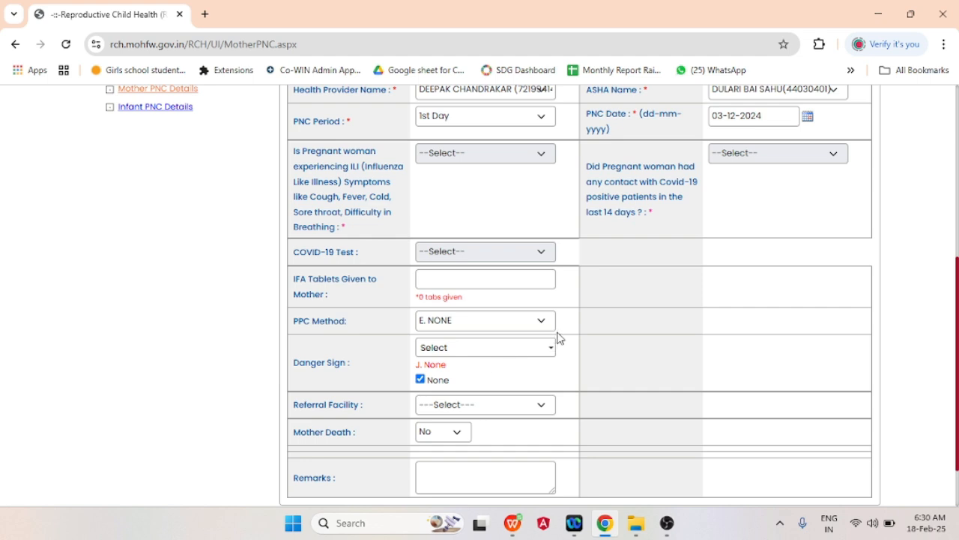
{"action": "left_click", "coordinate": [420, 380]}
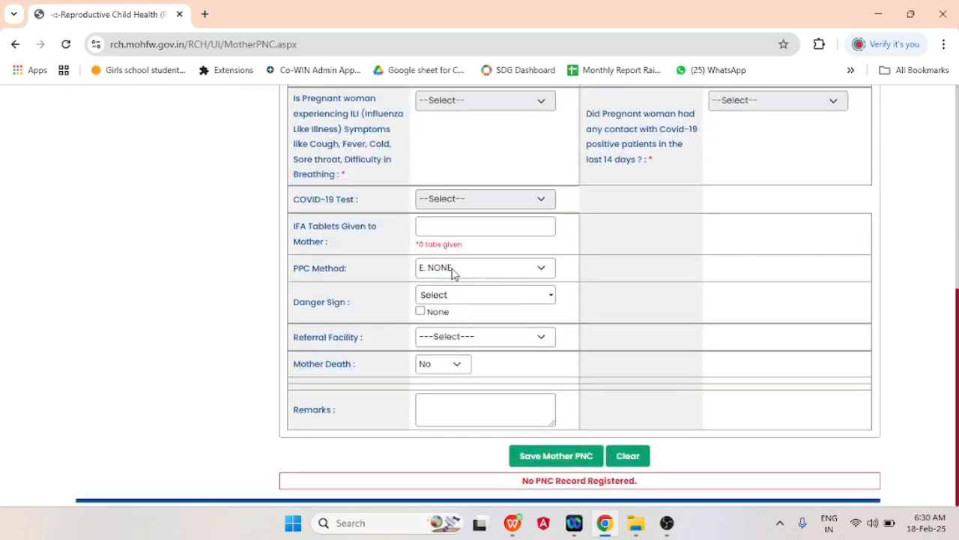
Step: Select A. PPH as the mother's danger sign
{"action": "left_click", "coordinate": [453, 294]}
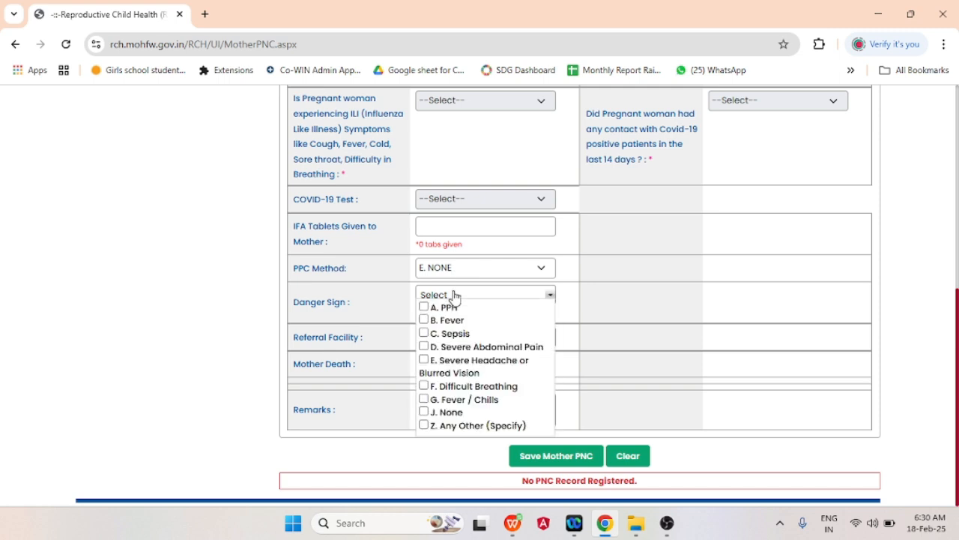
{"action": "left_click", "coordinate": [424, 307]}
{"action": "left_click", "coordinate": [425, 307]}
{"action": "left_click", "coordinate": [425, 308]}
{"action": "left_click", "coordinate": [563, 317]}
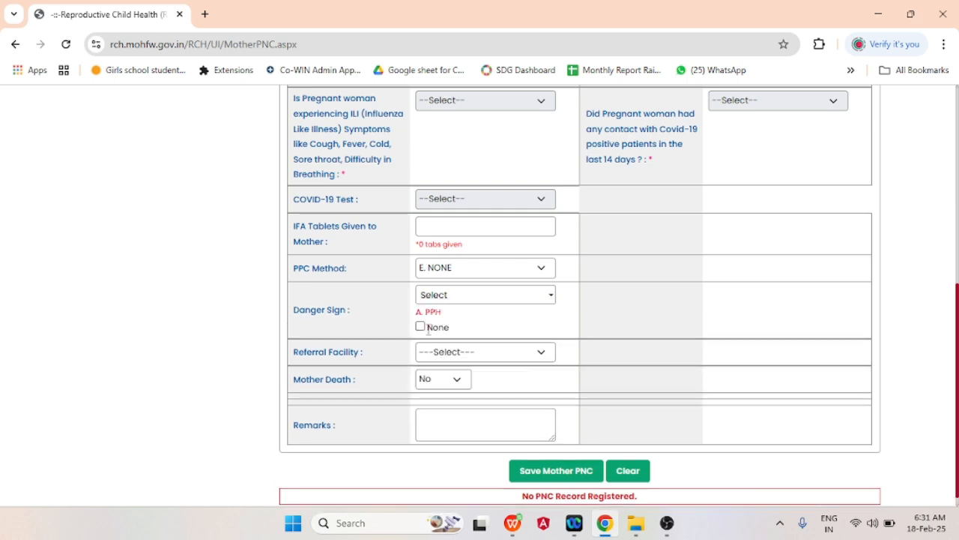
Step: Set Referral Facility to Community Health Centre and the referral place to CHC Arang (Raipur)
{"action": "left_click", "coordinate": [450, 356]}
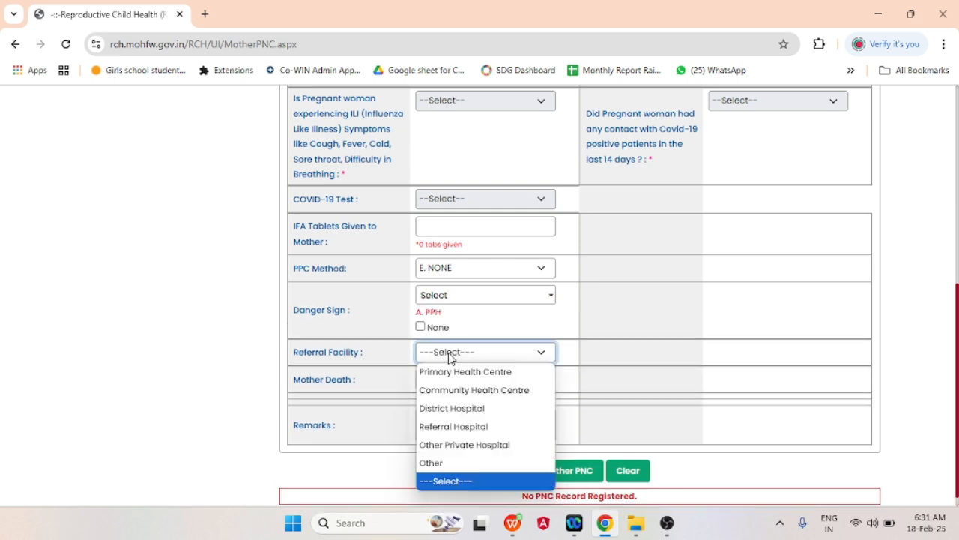
{"action": "left_click", "coordinate": [459, 390]}
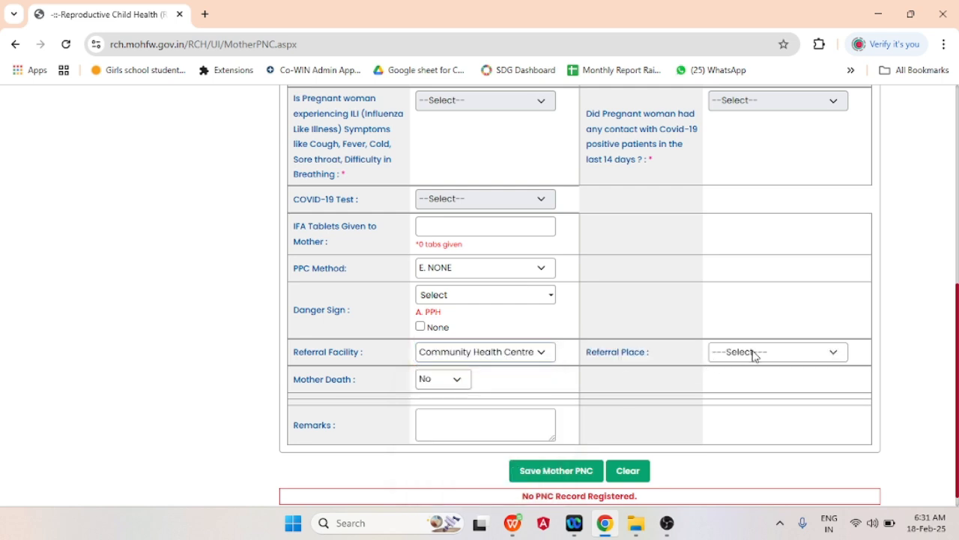
{"action": "left_click", "coordinate": [499, 356]}
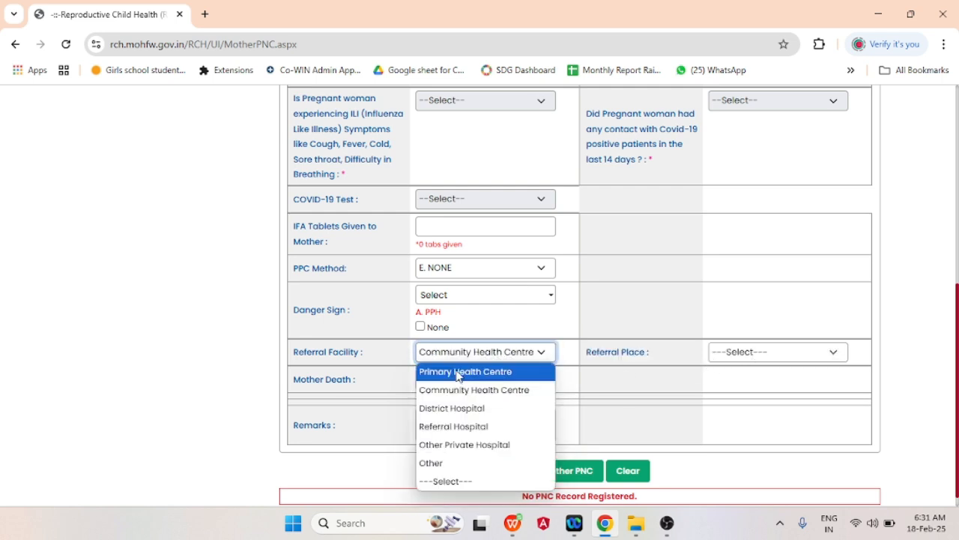
{"action": "left_click", "coordinate": [470, 394]}
{"action": "left_click", "coordinate": [736, 355]}
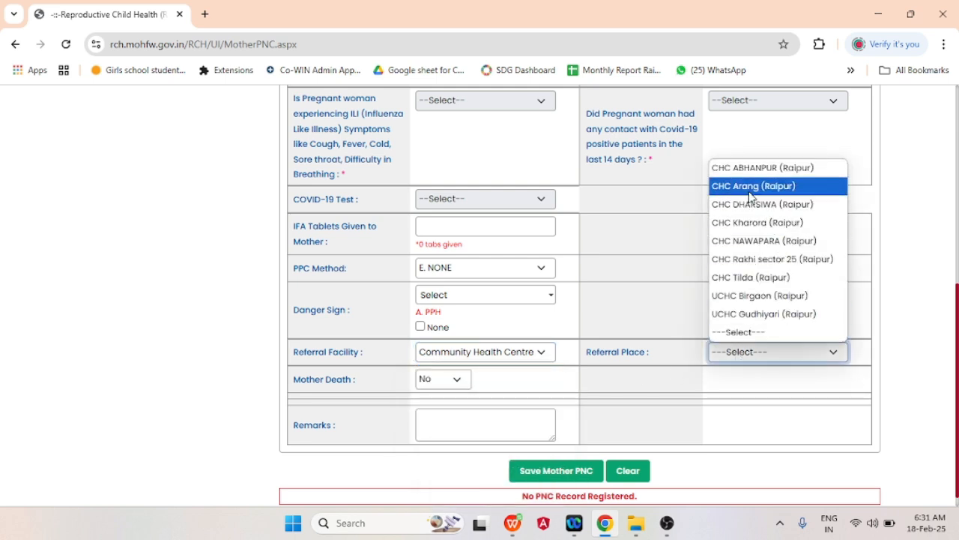
{"action": "left_click", "coordinate": [719, 186]}
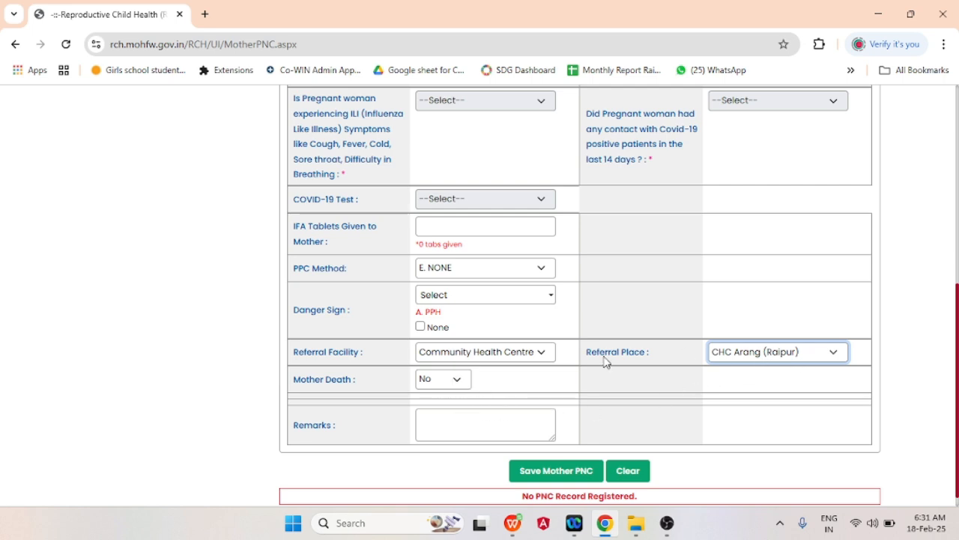
Step: Return Referral Facility, Danger Sign and PPC Method to ---Select---
{"action": "left_click", "coordinate": [476, 353]}
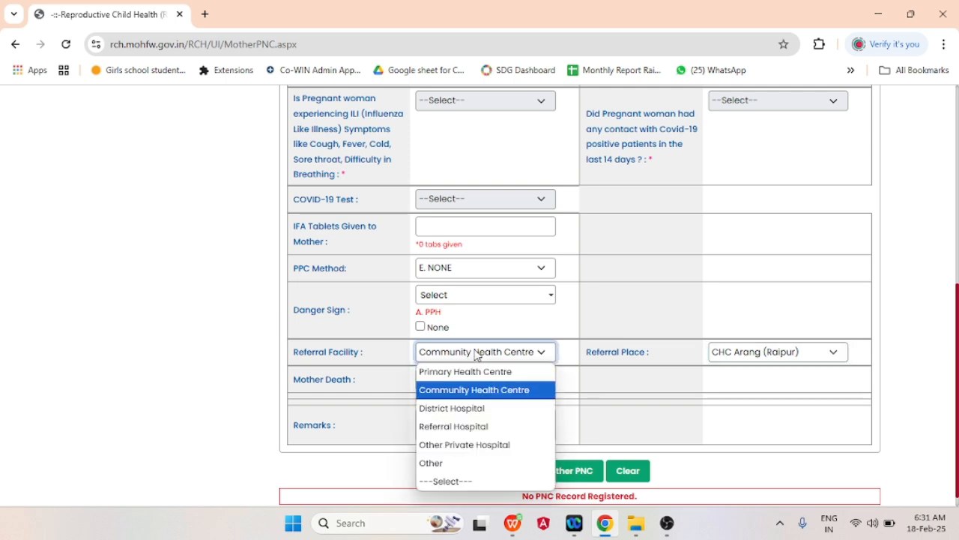
{"action": "left_click", "coordinate": [447, 482]}
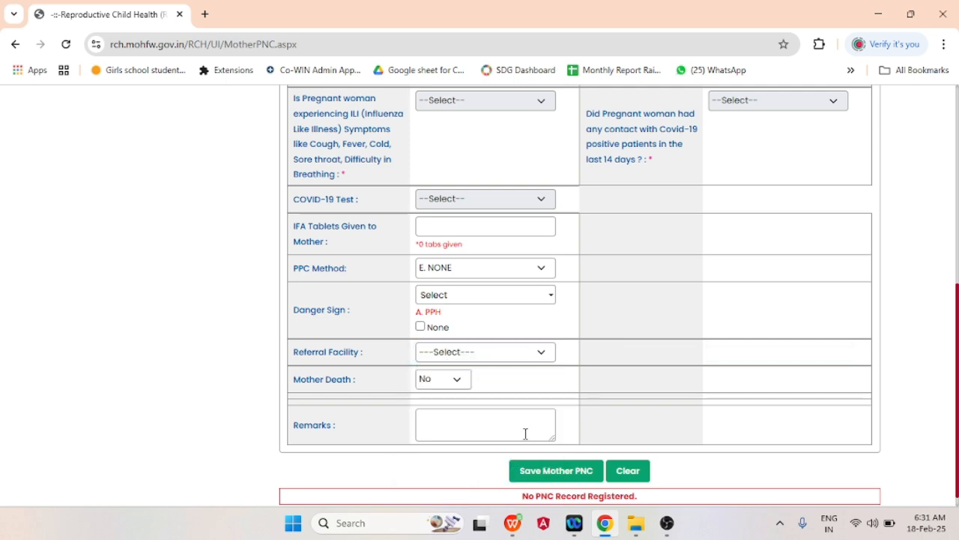
{"action": "left_click", "coordinate": [435, 300]}
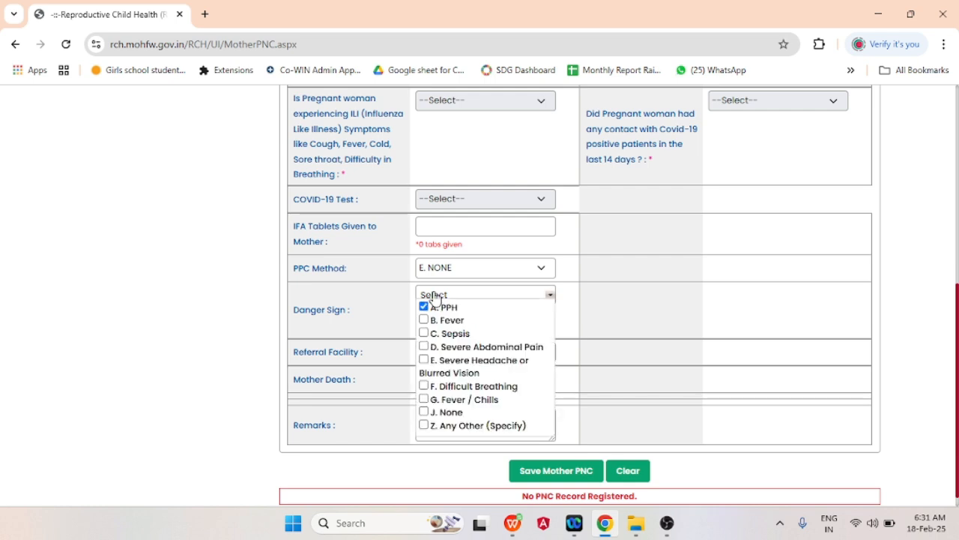
{"action": "left_click", "coordinate": [441, 309]}
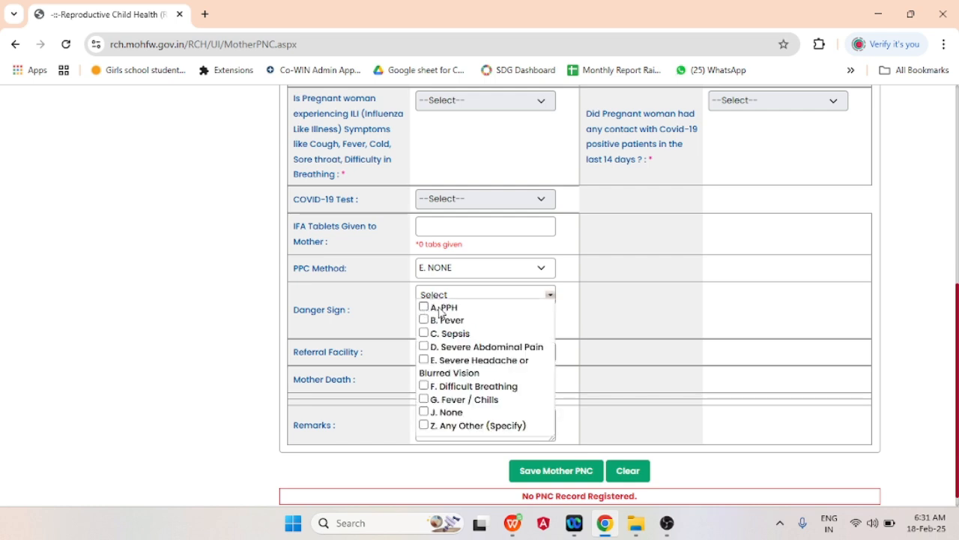
{"action": "left_click", "coordinate": [570, 317]}
{"action": "left_click", "coordinate": [443, 268]}
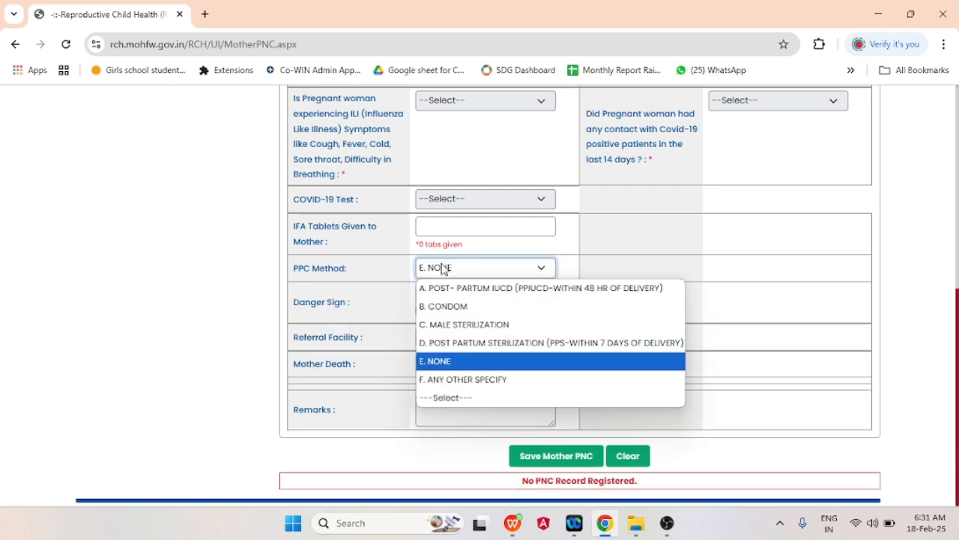
{"action": "left_click", "coordinate": [461, 395]}
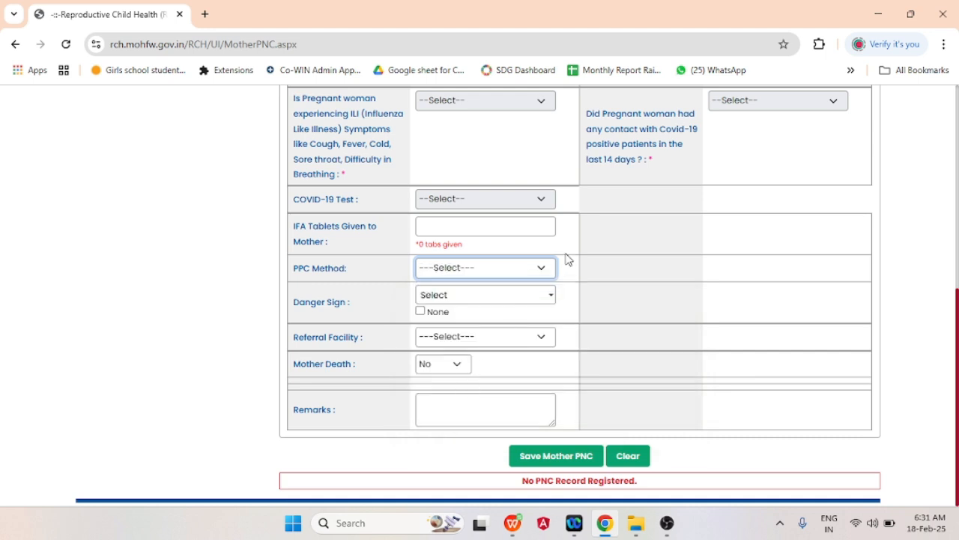
{"action": "scroll", "coordinate": [568, 247], "scroll_direction": "up", "scroll_amount": 1}
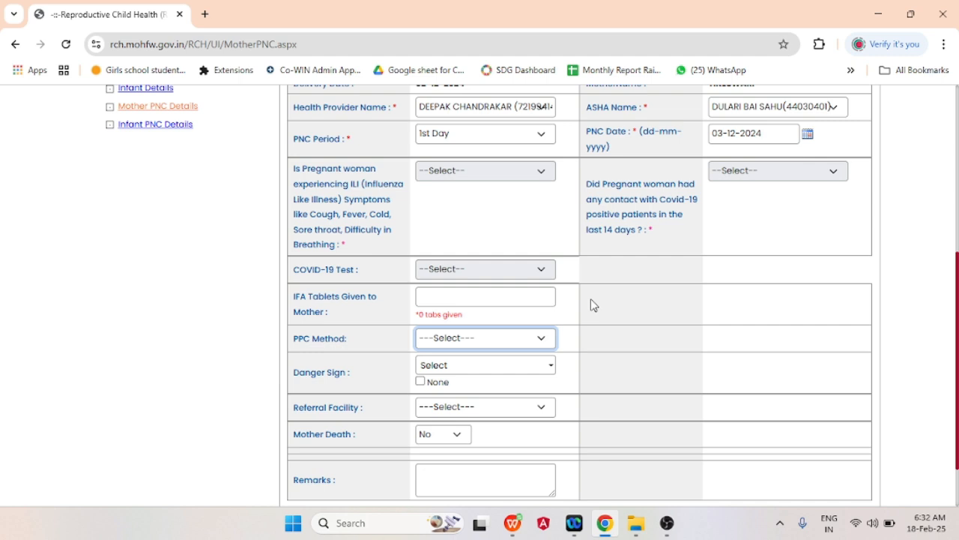
Step: Open the Infant PNC Details form for the first baby and review its fields
{"action": "left_click", "coordinate": [148, 124]}
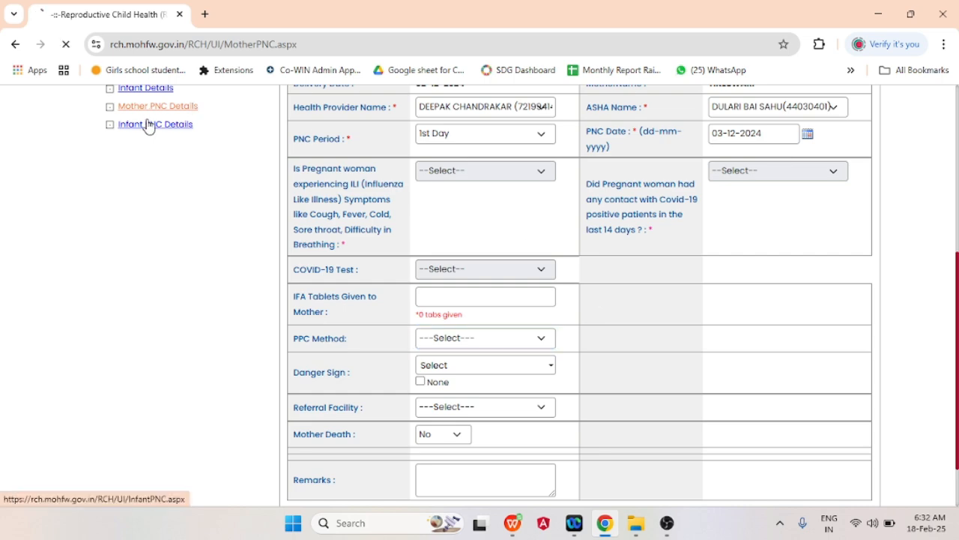
{"action": "scroll", "coordinate": [532, 218], "scroll_direction": "down", "scroll_amount": 2}
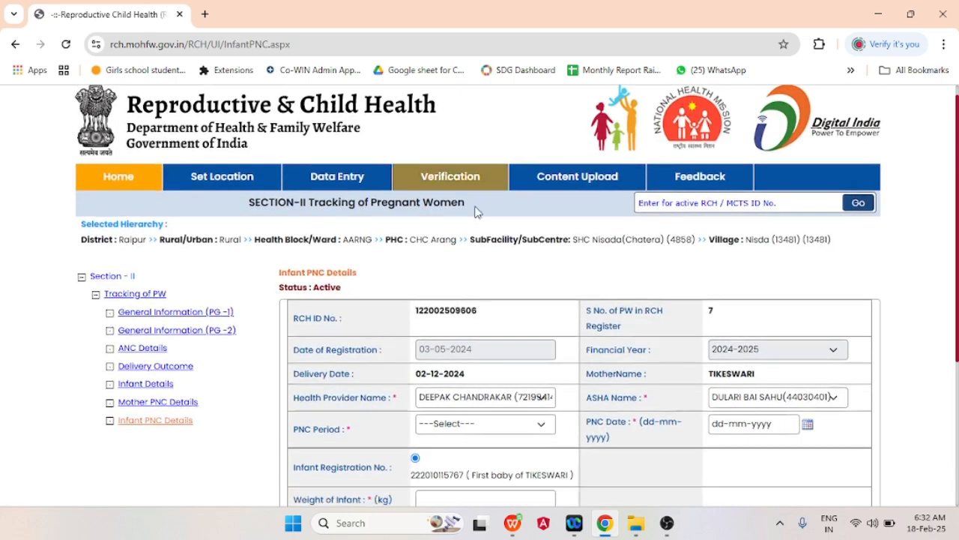
{"action": "scroll", "coordinate": [534, 218], "scroll_direction": "down", "scroll_amount": 1}
{"action": "scroll", "coordinate": [537, 216], "scroll_direction": "down", "scroll_amount": 1}
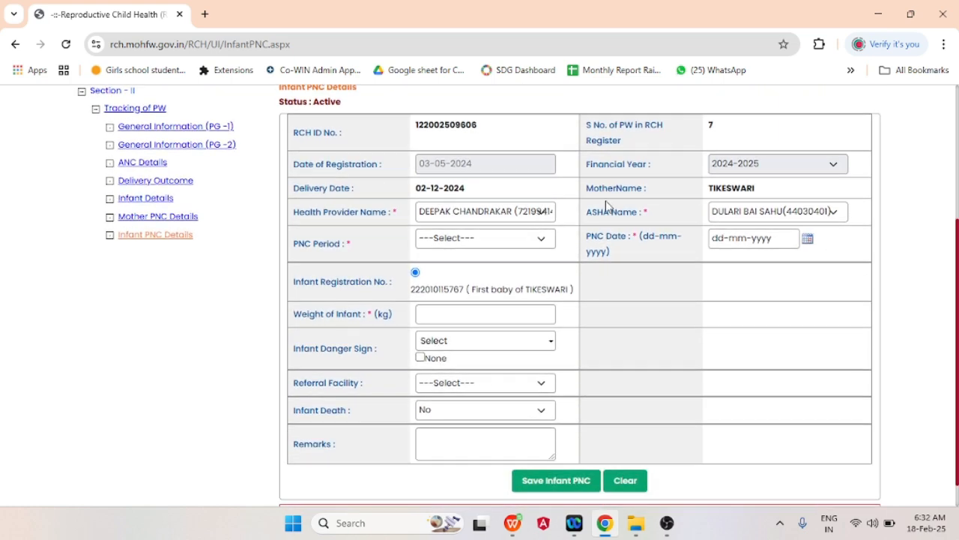
{"action": "scroll", "coordinate": [613, 207], "scroll_direction": "down", "scroll_amount": 1}
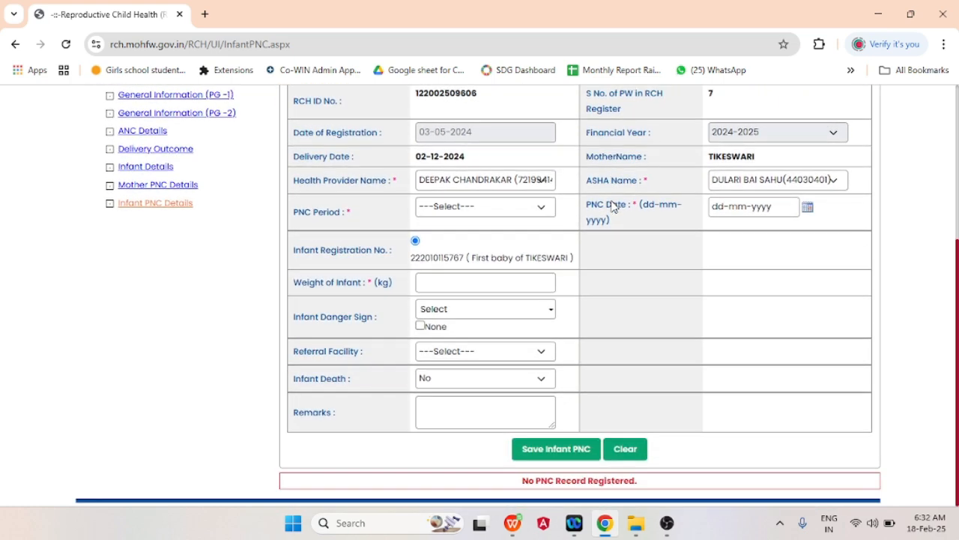
{"action": "scroll", "coordinate": [580, 240], "scroll_direction": "up", "scroll_amount": 2}
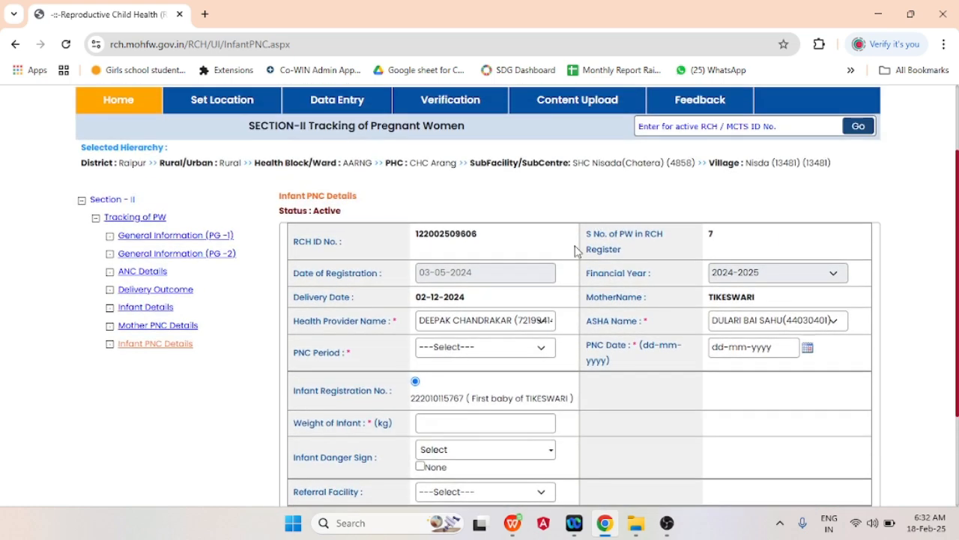
{"action": "left_click", "coordinate": [440, 348]}
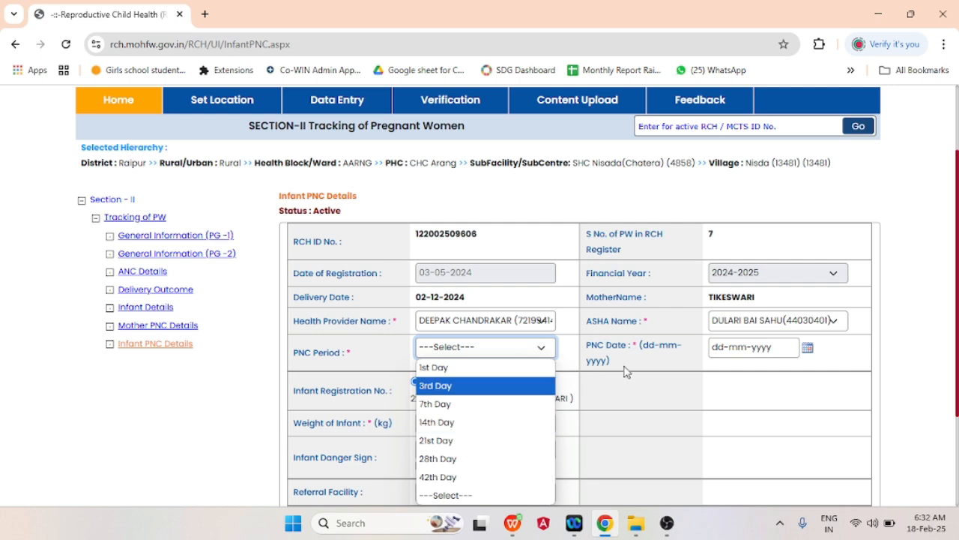
{"action": "left_click", "coordinate": [567, 353]}
{"action": "scroll", "coordinate": [537, 405], "scroll_direction": "down", "scroll_amount": 1}
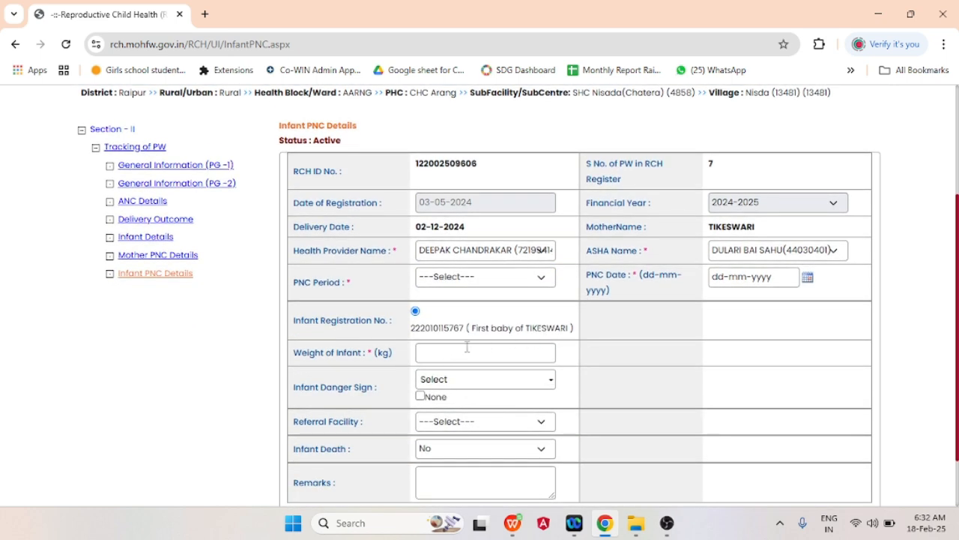
{"action": "scroll", "coordinate": [495, 352], "scroll_direction": "down", "scroll_amount": 1}
{"action": "scroll", "coordinate": [488, 371], "scroll_direction": "down", "scroll_amount": 1}
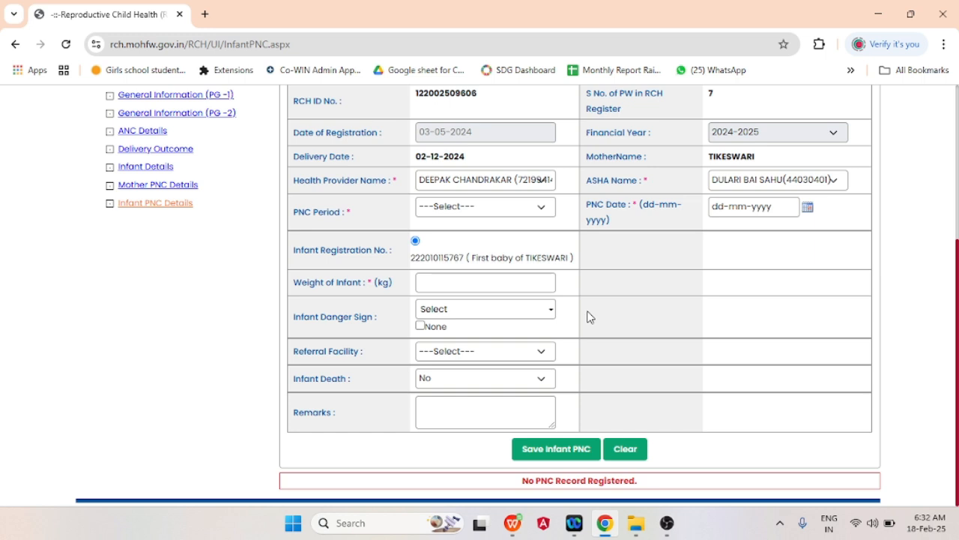
Step: Set PNC Period to 1st Day and PNC Date to 03-12-2024
{"action": "left_click", "coordinate": [492, 210]}
{"action": "left_click", "coordinate": [442, 227]}
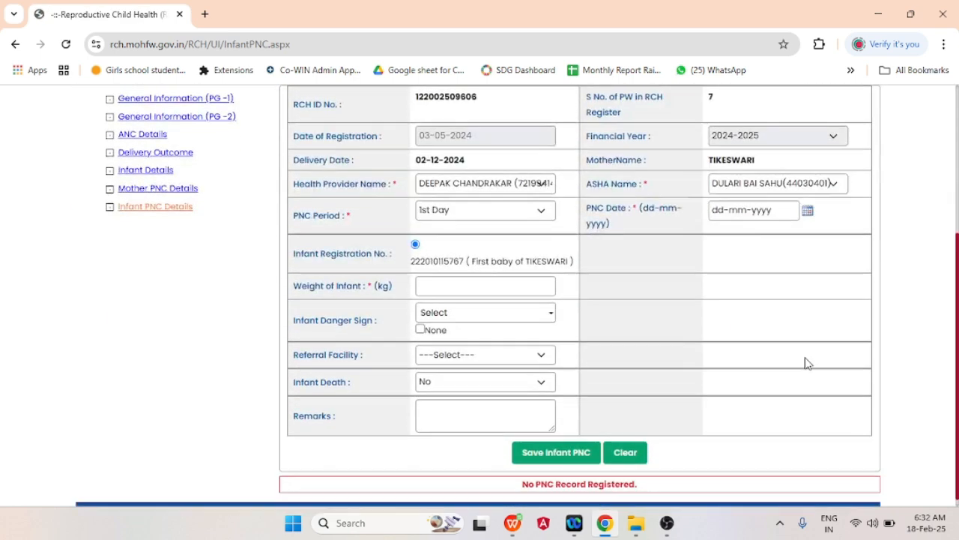
{"action": "left_click", "coordinate": [808, 210]}
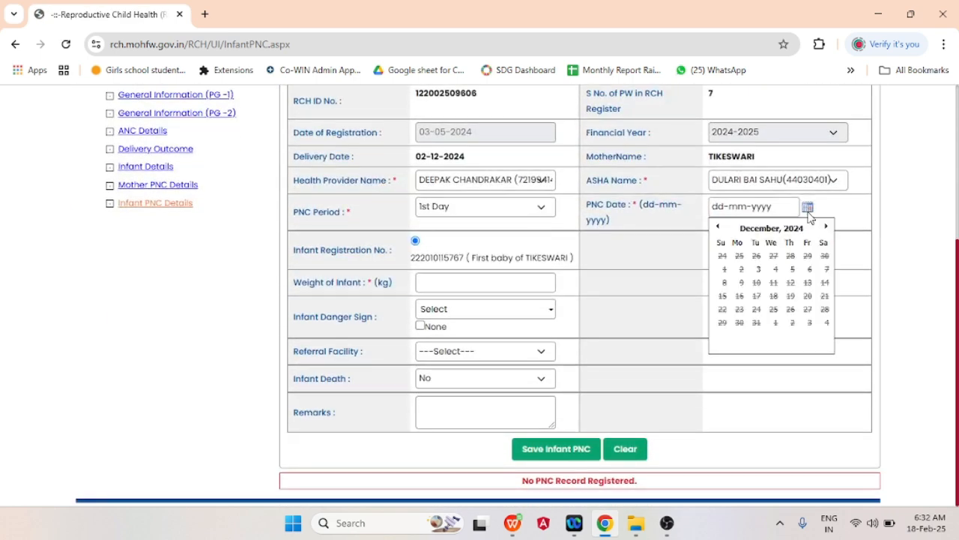
{"action": "left_click", "coordinate": [759, 269]}
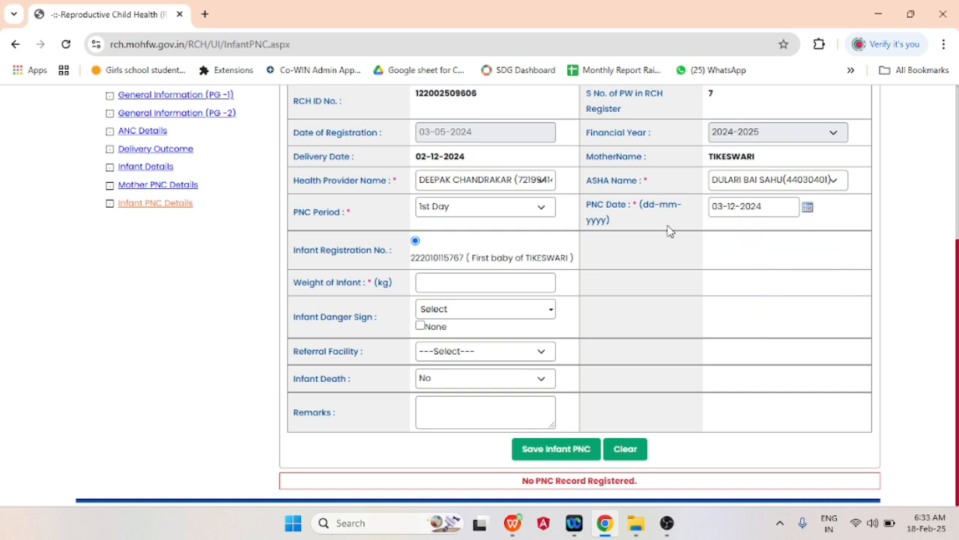